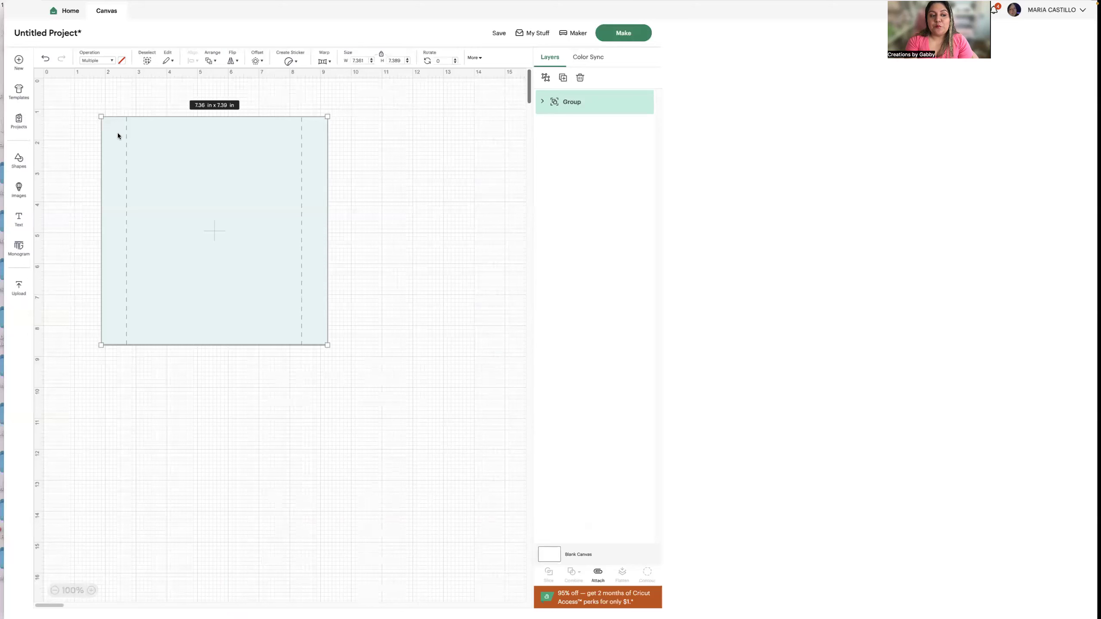
Move the grouped square panel with its score lines toward the middle of the canvas and attach its layers
{"action": "left_click_drag", "start_coordinate": [82, 109], "coordinate": [378, 354]}
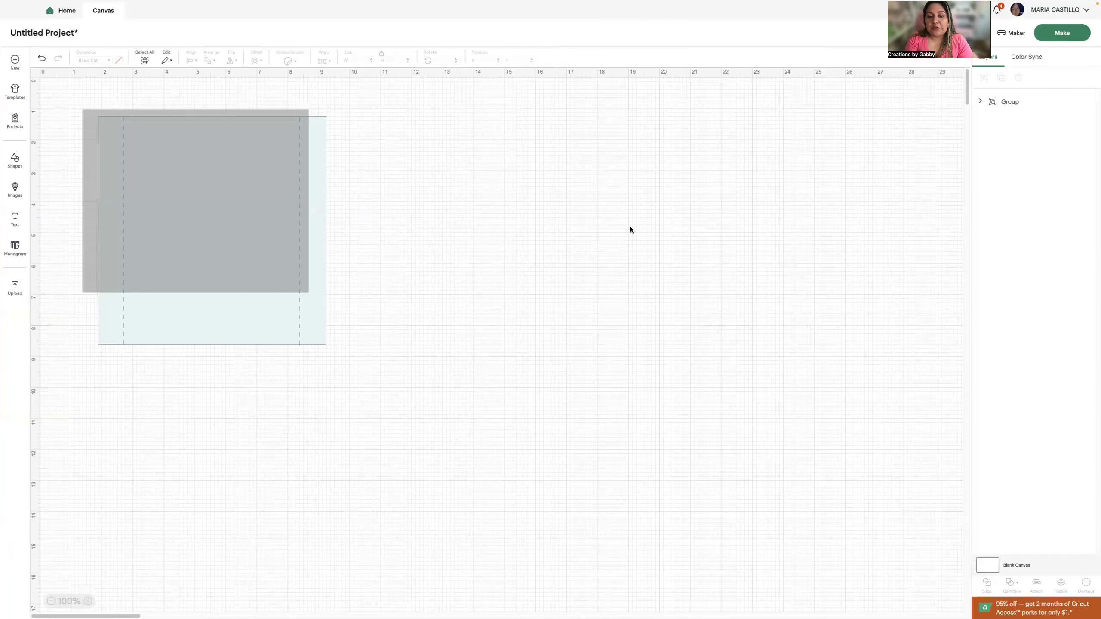
{"action": "left_click_drag", "start_coordinate": [631, 235], "coordinate": [631, 235]}
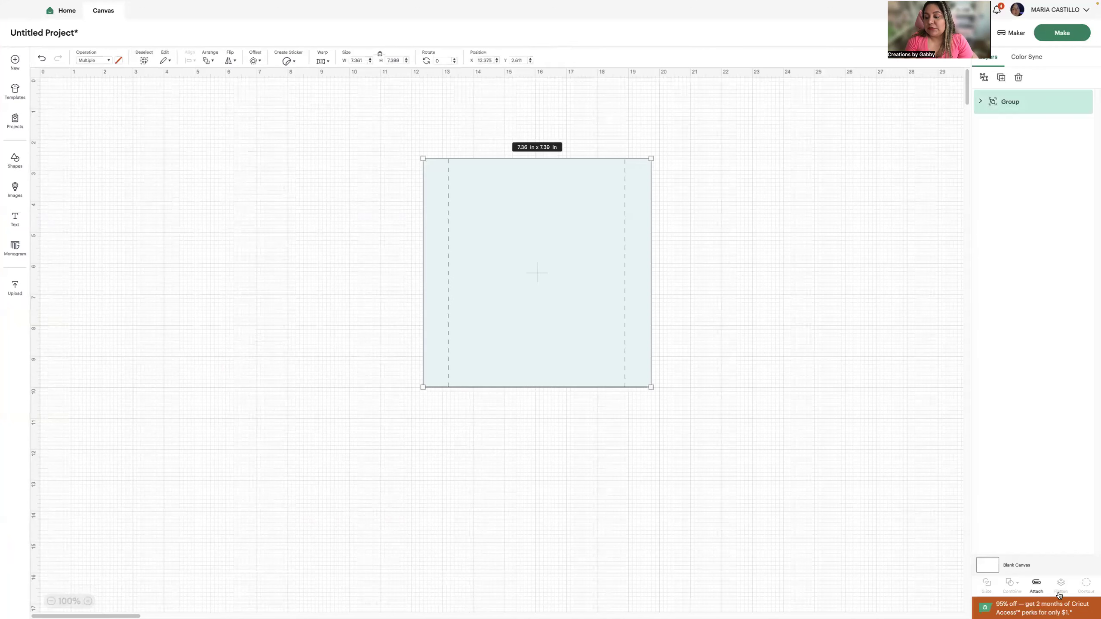
{"action": "left_click", "coordinate": [1036, 585]}
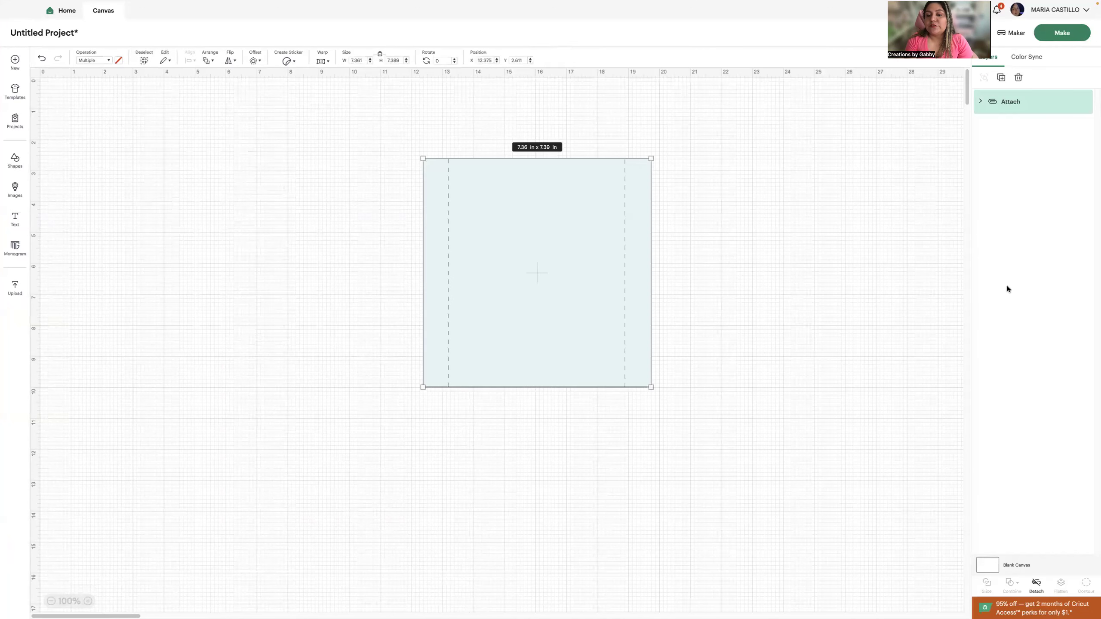
Send the project to the make process without saving and set the base material to Cardstock (for intricate cuts)
{"action": "left_click", "coordinate": [1063, 33]}
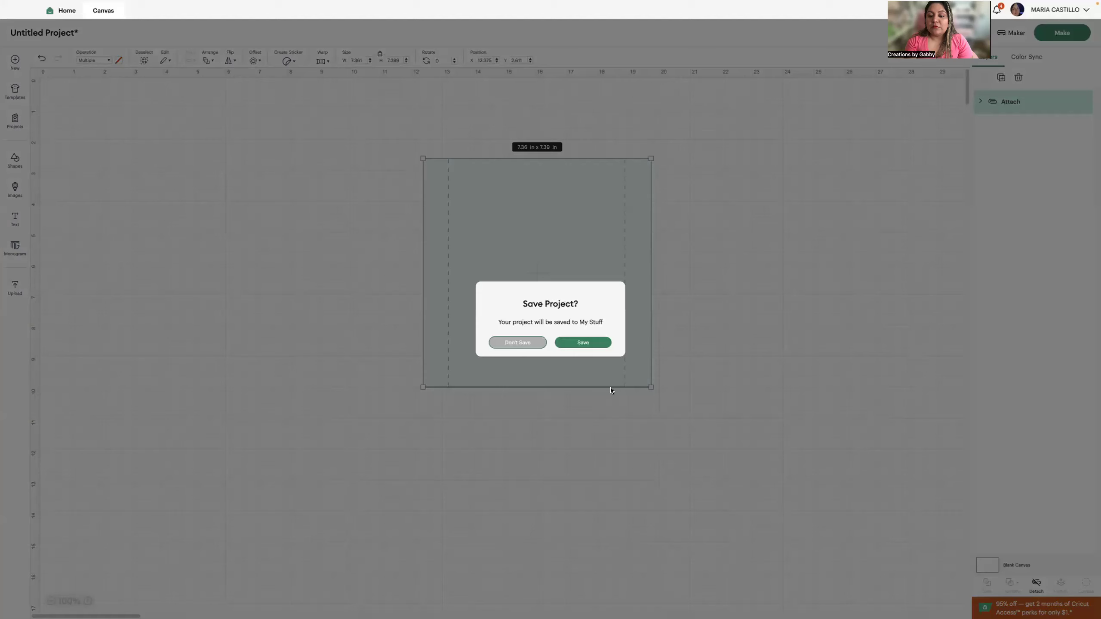
{"action": "left_click", "coordinate": [525, 339]}
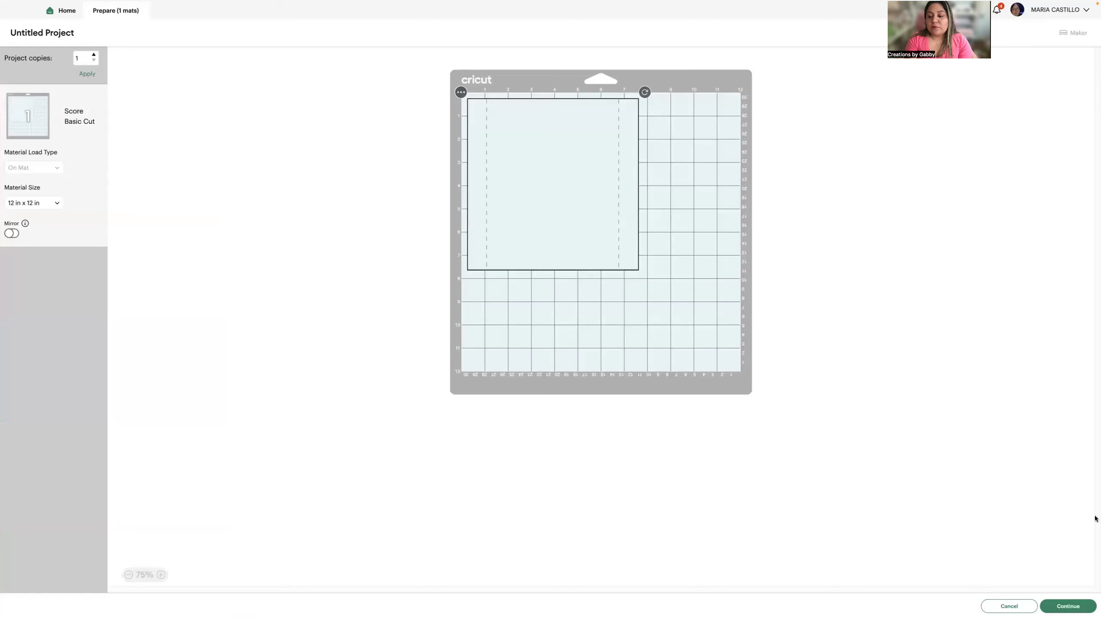
{"action": "left_click", "coordinate": [1073, 606]}
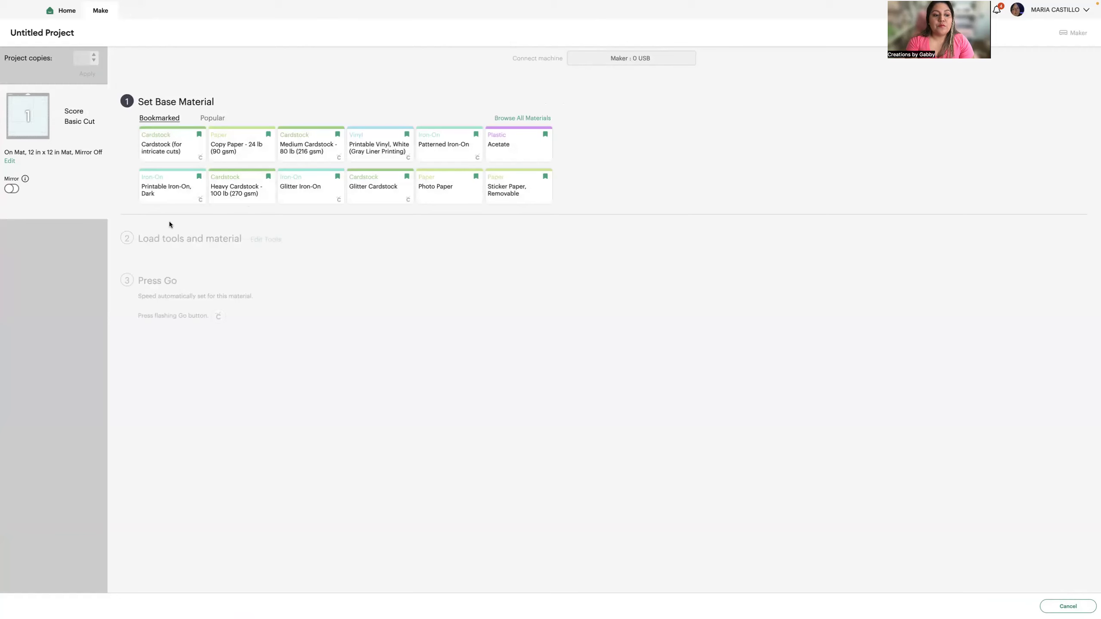
{"action": "left_click", "coordinate": [203, 142]}
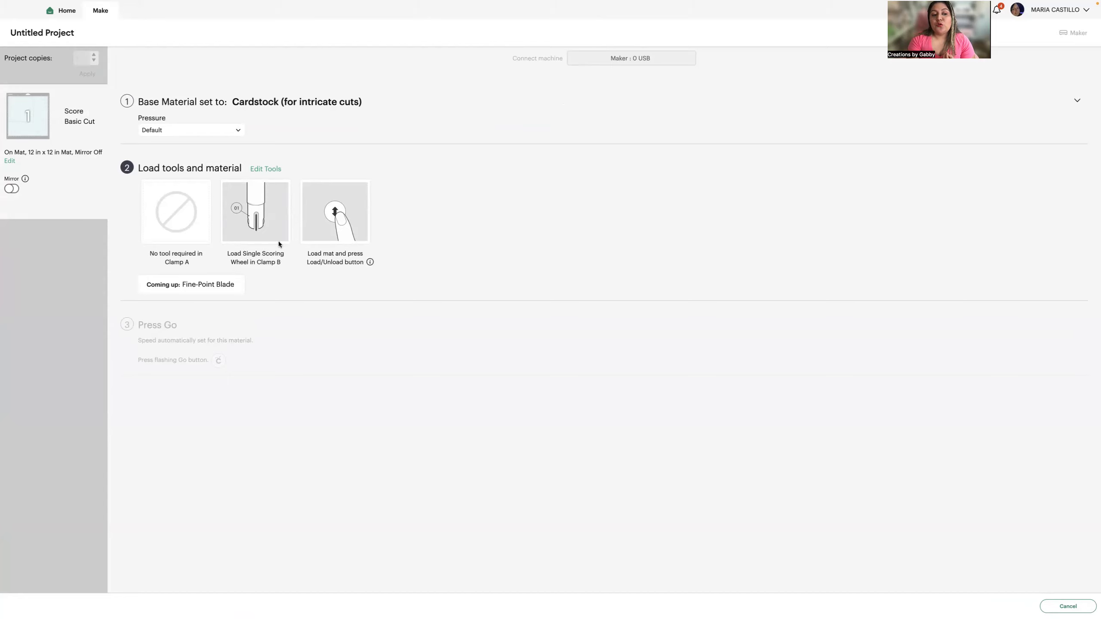
Change the score tool from the recommended scoring wheel to the Scoring Stylus and apply the choice
{"action": "left_click", "coordinate": [268, 170]}
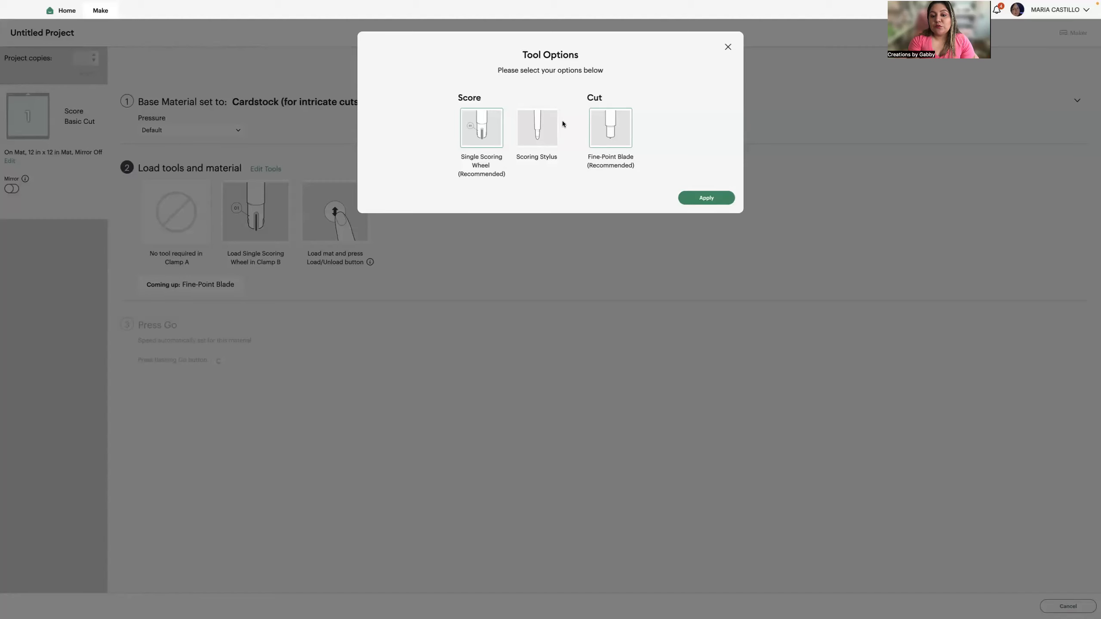
{"action": "left_click", "coordinate": [542, 127]}
{"action": "left_click", "coordinate": [707, 198]}
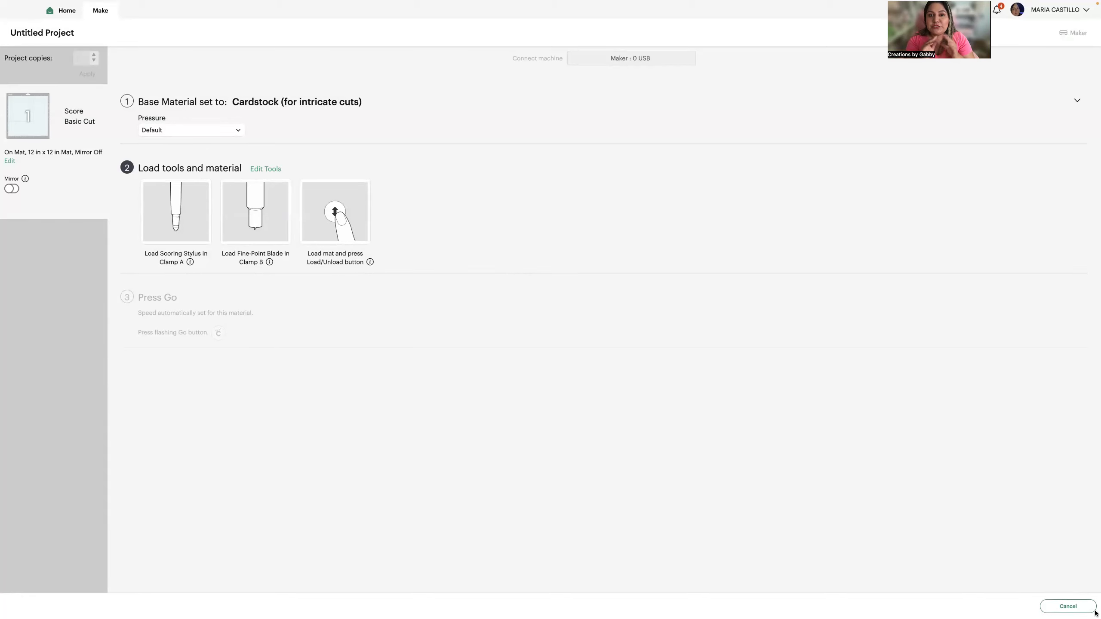
Cancel the cut and the mat preparation to return to the canvas
{"action": "left_click", "coordinate": [1064, 605]}
{"action": "left_click", "coordinate": [593, 45]}
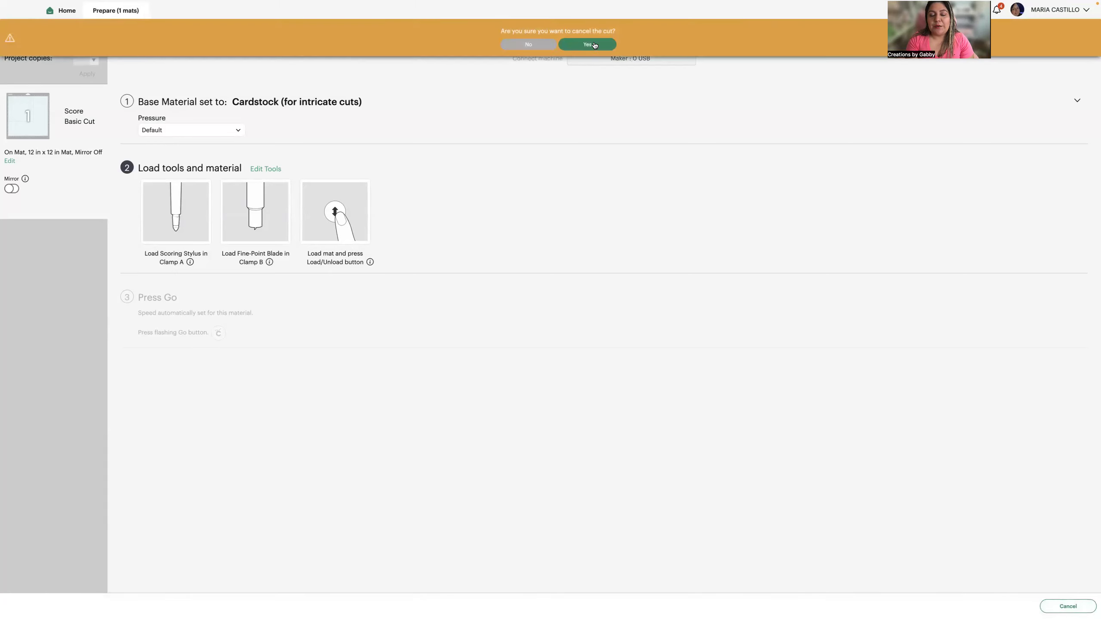
{"action": "left_click", "coordinate": [1012, 605]}
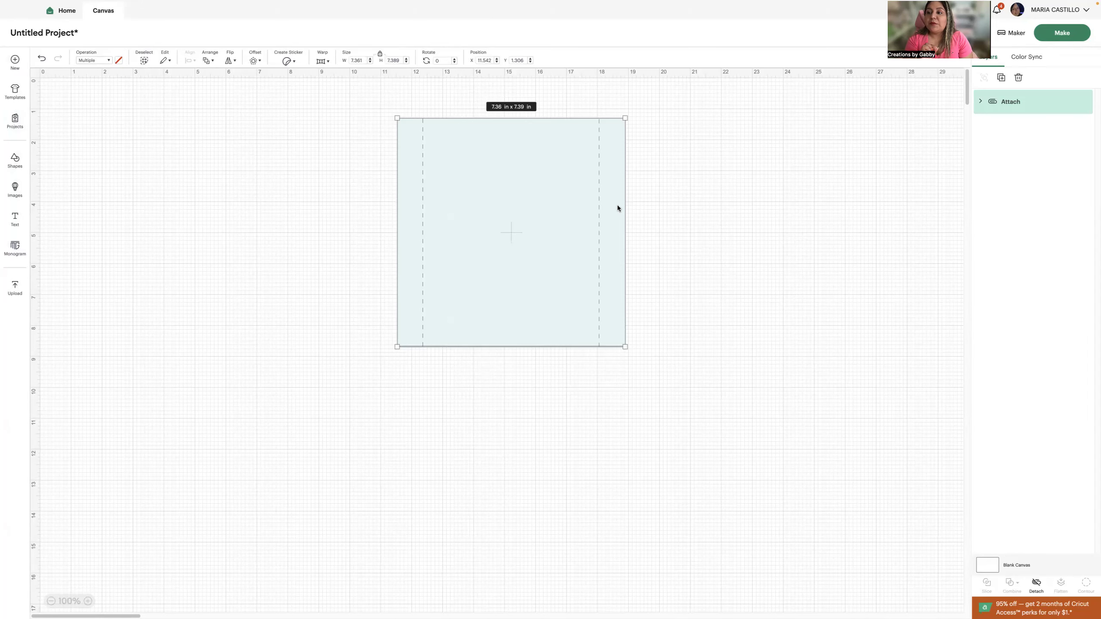
Add a Score Line shape and place it beside the upper part of the square panel
{"action": "left_click", "coordinate": [15, 165]}
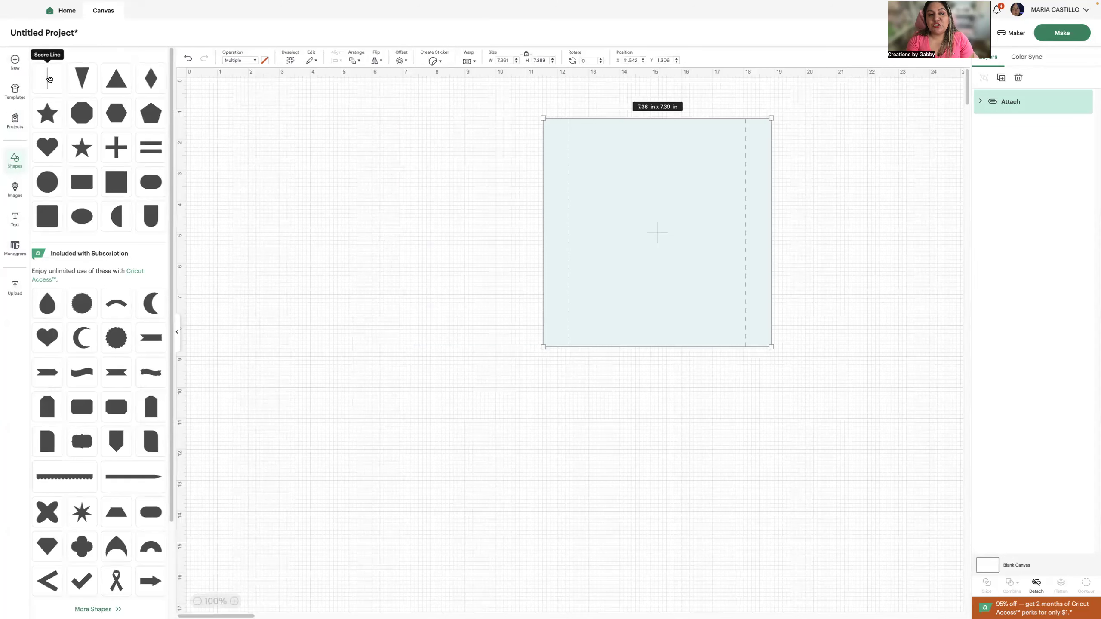
{"action": "left_click", "coordinate": [46, 80]}
{"action": "left_click", "coordinate": [333, 211]}
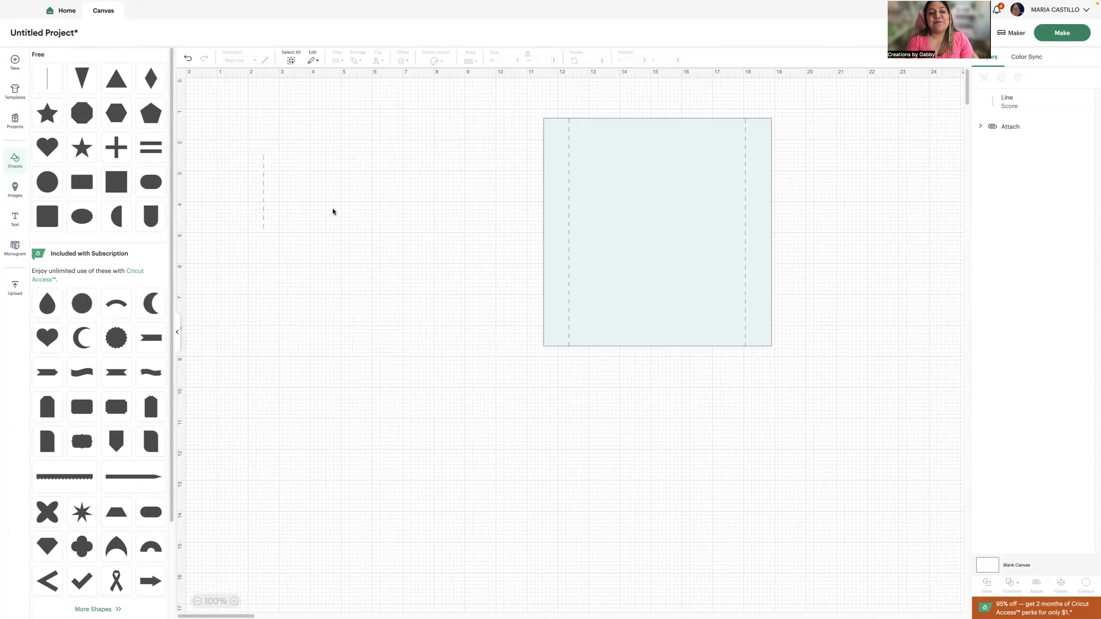
{"action": "left_click_drag", "start_coordinate": [266, 192], "coordinate": [490, 157]}
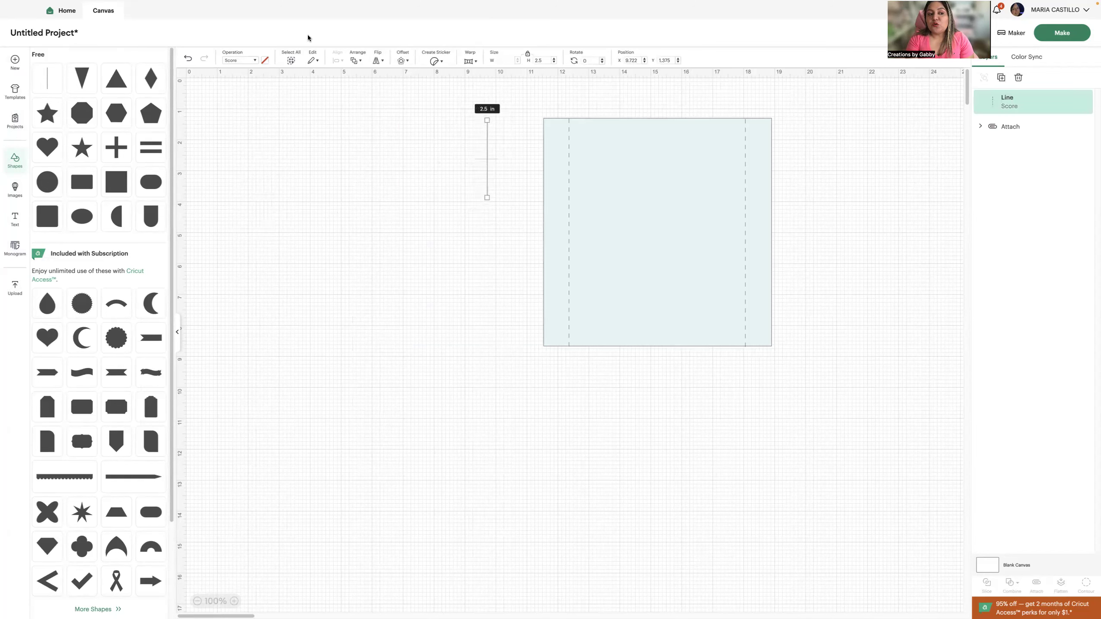
Change the new line's operation to Basic Cut and shorten the line to about 0.17 in
{"action": "left_click", "coordinate": [255, 63]}
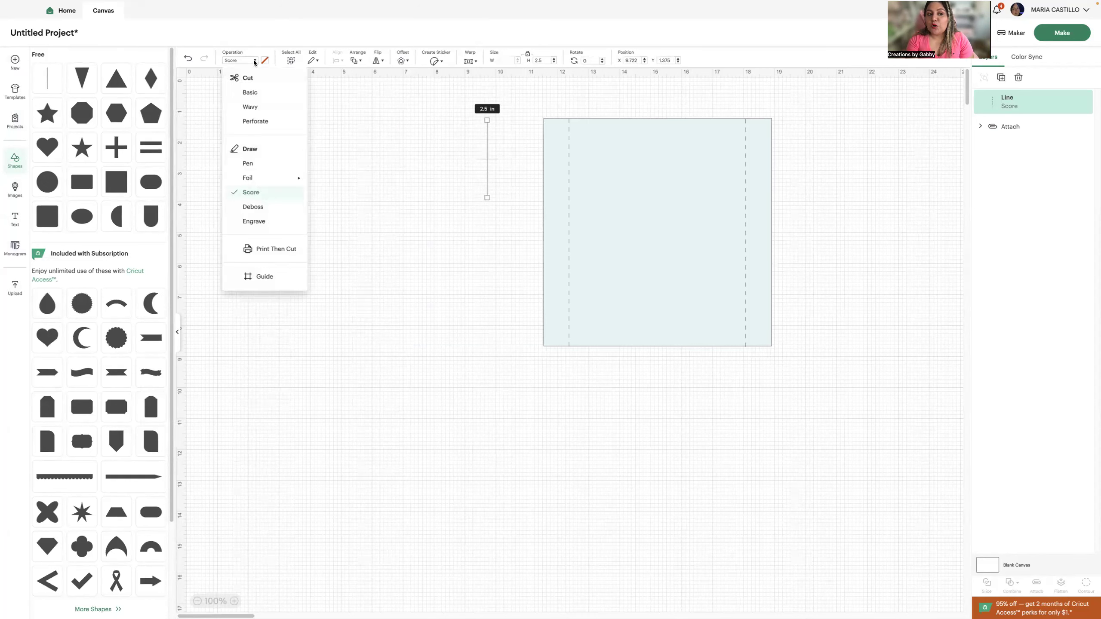
{"action": "left_click", "coordinate": [266, 97]}
{"action": "left_click", "coordinate": [479, 202]}
{"action": "left_click", "coordinate": [488, 138]}
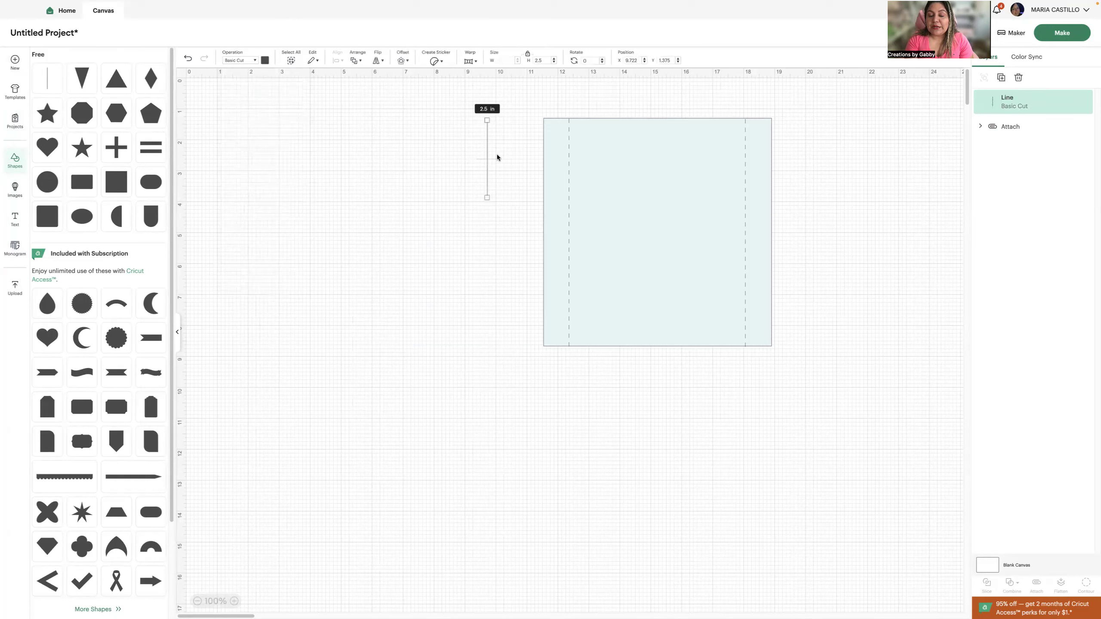
{"action": "left_click_drag", "start_coordinate": [488, 197], "coordinate": [498, 124]}
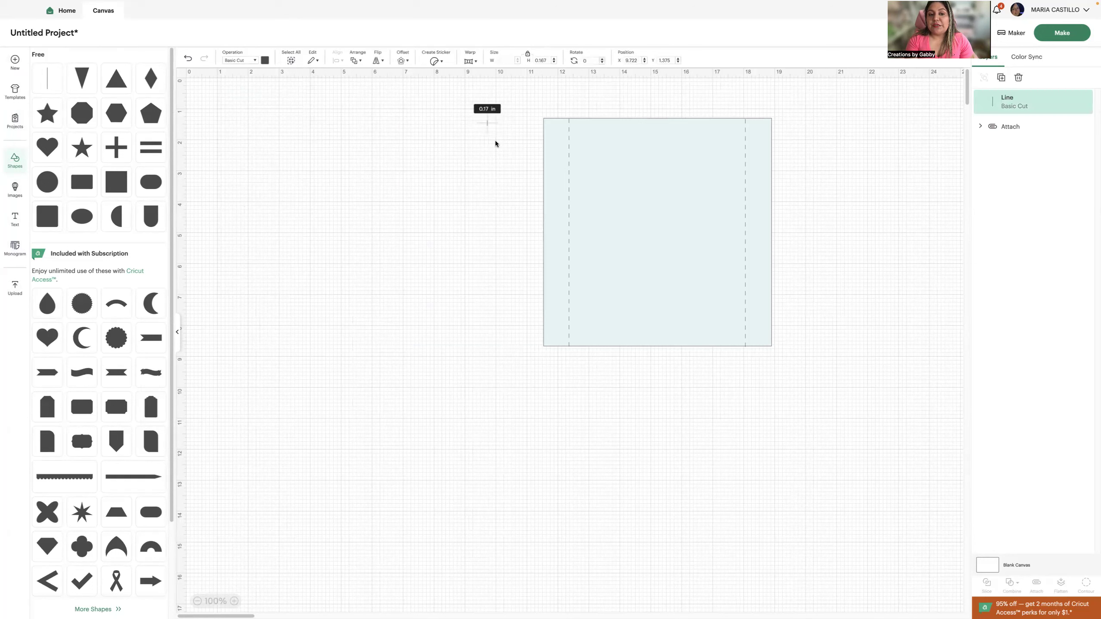
Duplicate the short cut line once
{"action": "right_click", "coordinate": [492, 130]}
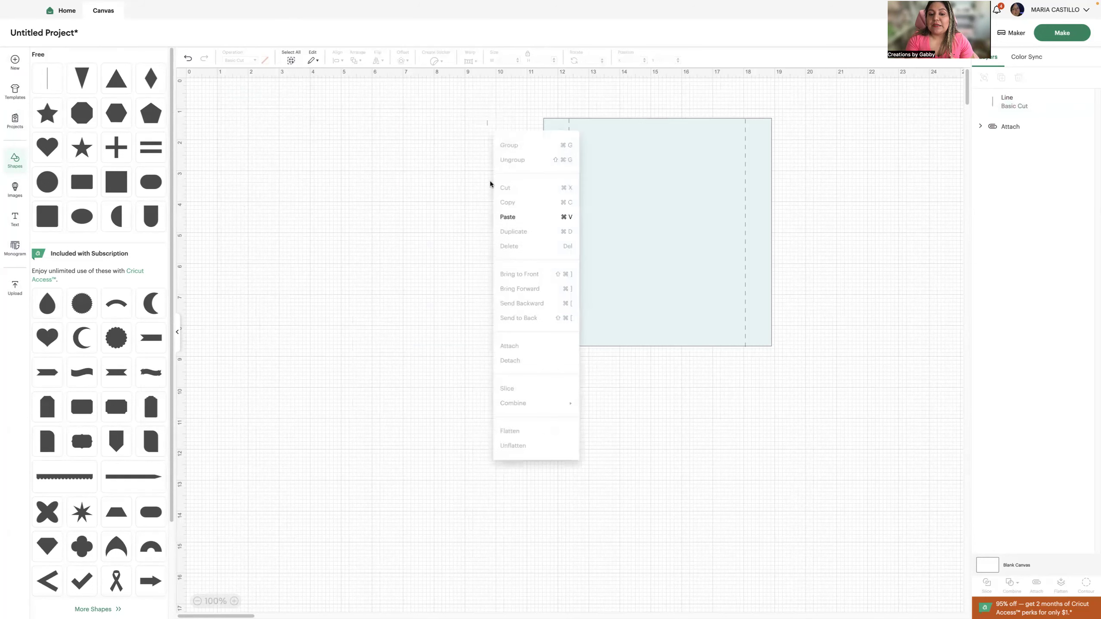
{"action": "left_click", "coordinate": [474, 114]}
{"action": "left_click", "coordinate": [487, 123]}
{"action": "right_click", "coordinate": [490, 127]}
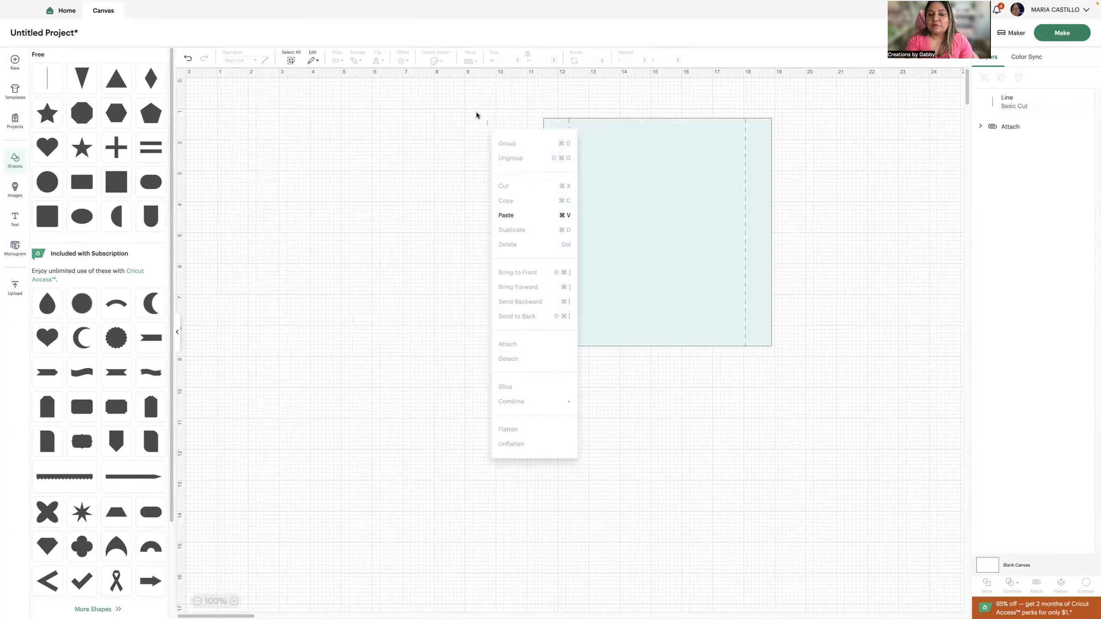
{"action": "left_click", "coordinate": [477, 114]}
{"action": "left_click", "coordinate": [485, 122]}
{"action": "right_click", "coordinate": [485, 122]}
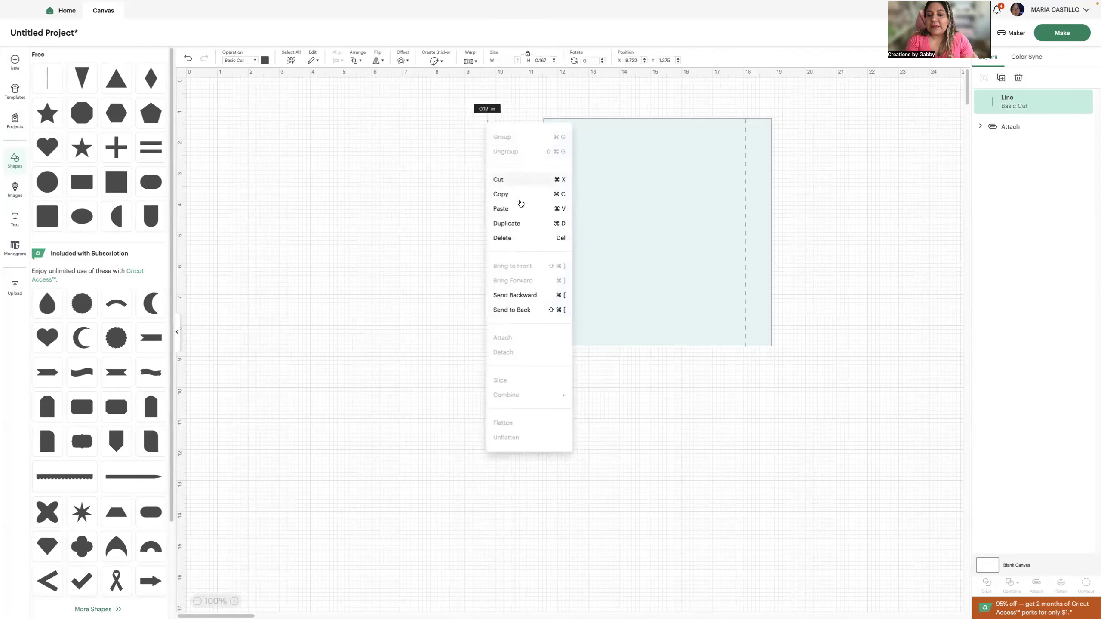
{"action": "left_click", "coordinate": [521, 224]}
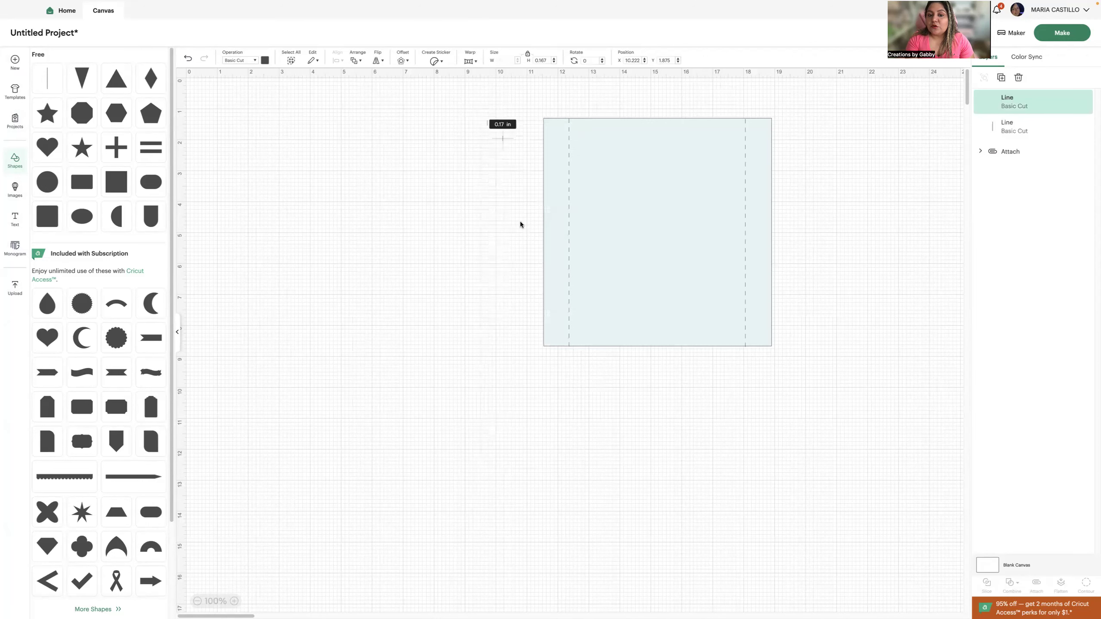
Keep duplicating the short cut line until there are 24 lines in total
{"action": "left_click", "coordinate": [1000, 79]}
{"action": "left_click", "coordinate": [1001, 79]}
{"action": "left_click", "coordinate": [1001, 79]}
{"action": "left_click", "coordinate": [1001, 79]}
{"action": "triple_click", "coordinate": [1000, 79]}
{"action": "triple_click", "coordinate": [1001, 79]}
{"action": "triple_click", "coordinate": [1001, 79]}
{"action": "triple_click", "coordinate": [1000, 80]}
{"action": "triple_click", "coordinate": [1001, 79]}
{"action": "triple_click", "coordinate": [1001, 79]}
Move the square panel clear of the short lines, then align all the lines left into one vertical column
{"action": "left_click_drag", "start_coordinate": [675, 158], "coordinate": [922, 140]}
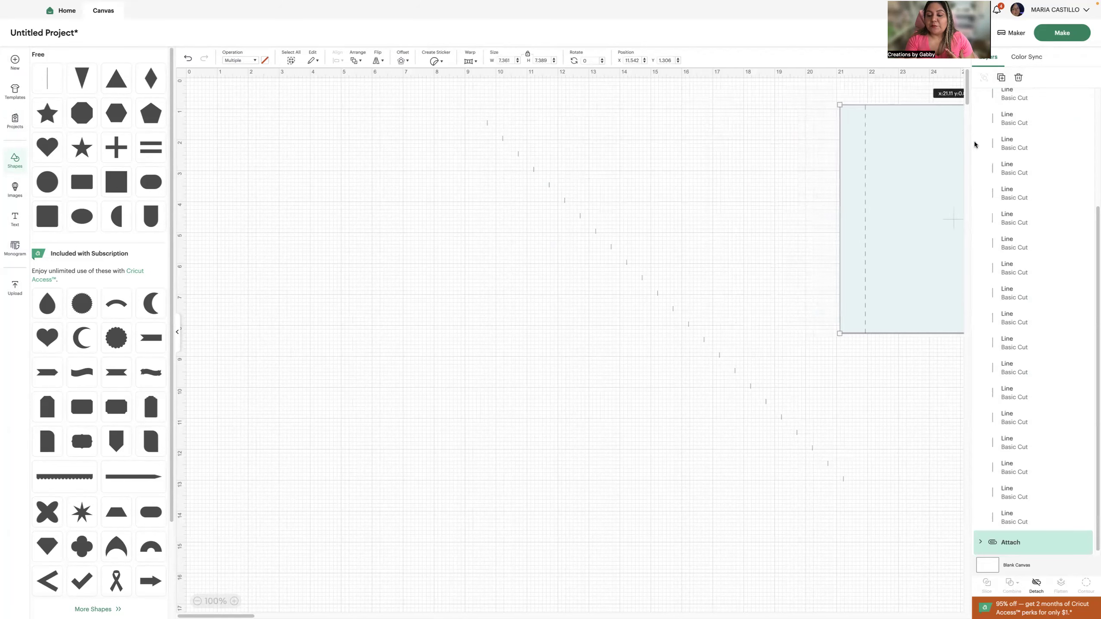
{"action": "left_click_drag", "start_coordinate": [990, 144], "coordinate": [889, 212]}
{"action": "left_click_drag", "start_coordinate": [860, 518], "coordinate": [449, 109]}
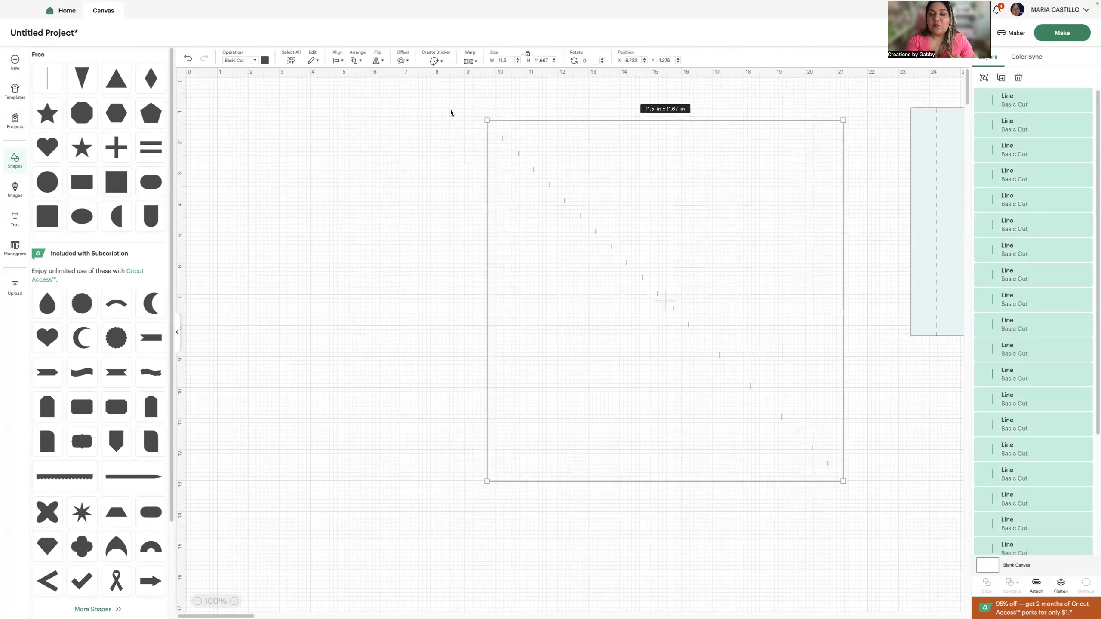
{"action": "left_click", "coordinate": [337, 61]}
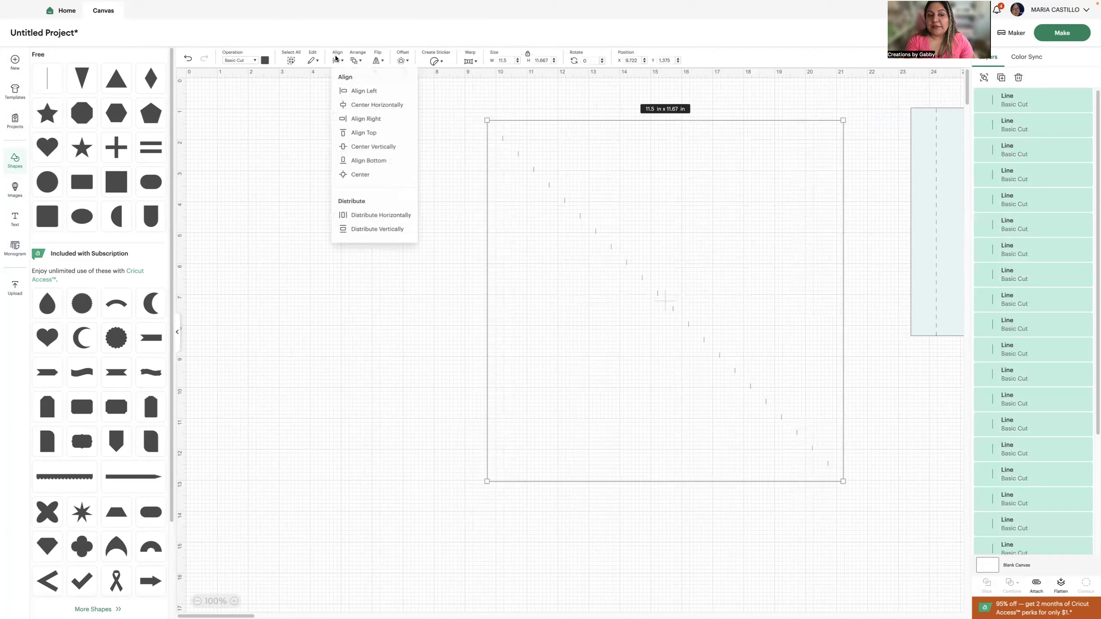
{"action": "left_click", "coordinate": [366, 91]}
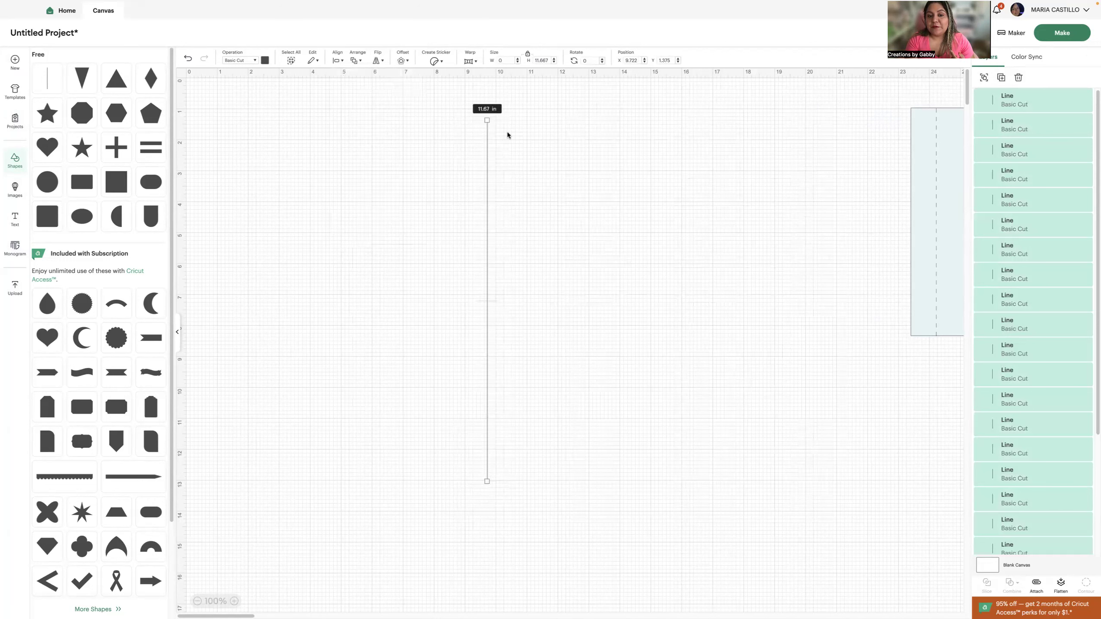
{"action": "left_click", "coordinate": [521, 169]}
Bring the square panel back beside the column and compress the column so the short lines sit closer together
{"action": "left_click_drag", "start_coordinate": [932, 221], "coordinate": [569, 226]}
{"action": "left_click_drag", "start_coordinate": [466, 102], "coordinate": [477, 439]}
{"action": "left_click", "coordinate": [531, 429]}
Group the upper short lines that span the panel's height, about 7.2 in
{"action": "left_click_drag", "start_coordinate": [459, 100], "coordinate": [526, 347]}
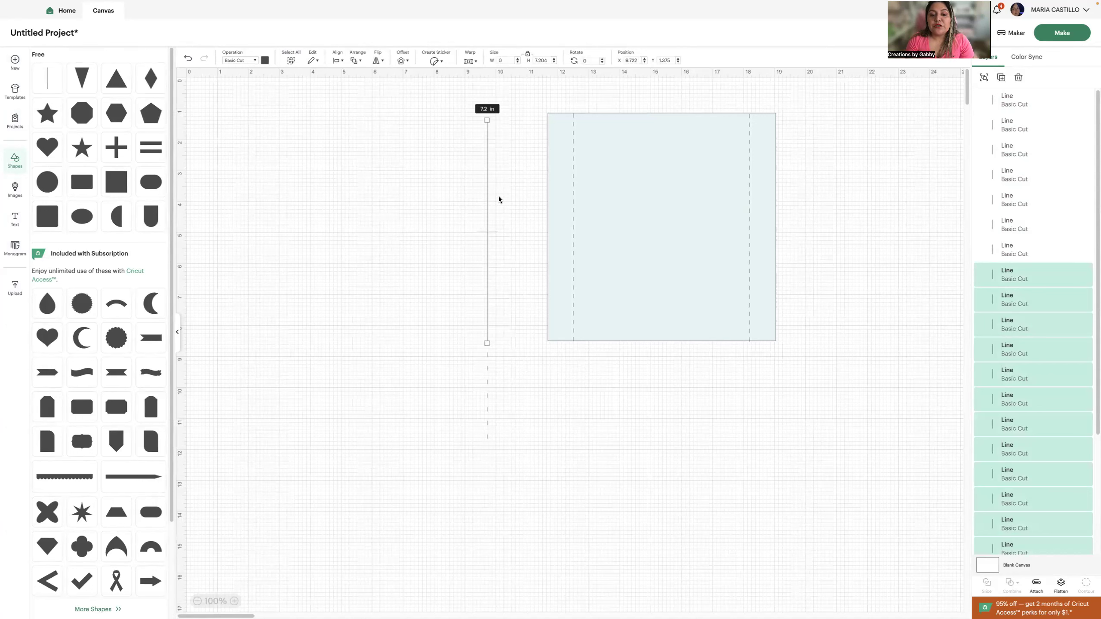
{"action": "right_click", "coordinate": [486, 201]}
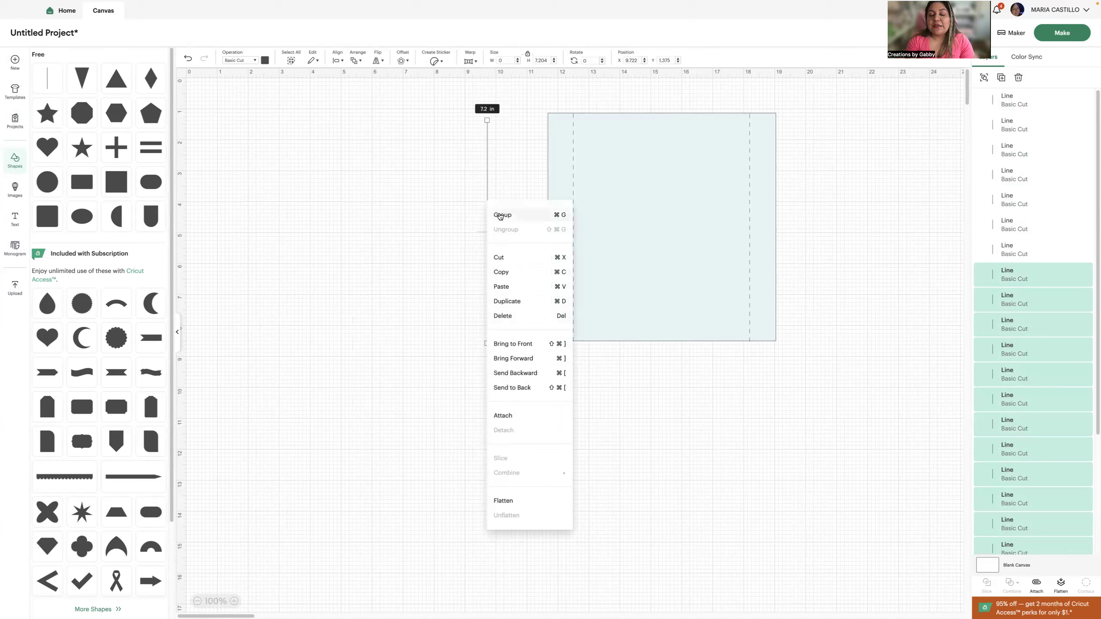
{"action": "left_click", "coordinate": [501, 216]}
{"action": "left_click", "coordinate": [506, 207]}
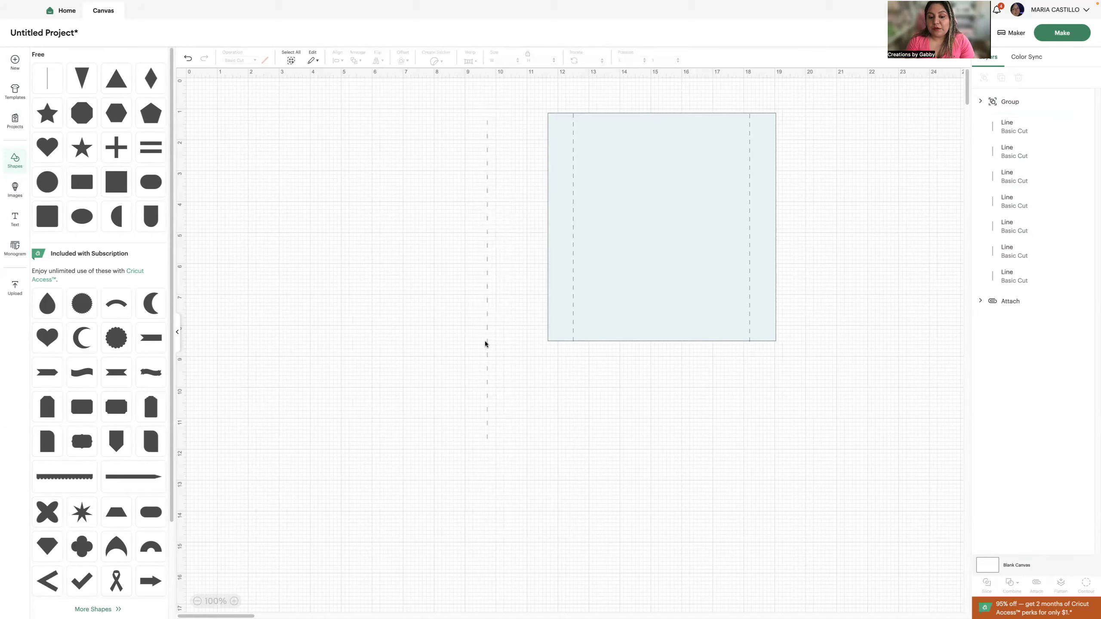
Delete the leftover ungrouped short lines and position the grouped column beside the square panel
{"action": "left_click_drag", "start_coordinate": [487, 286], "coordinate": [405, 278]}
{"action": "left_click_drag", "start_coordinate": [463, 324], "coordinate": [520, 451]}
{"action": "key", "text": "Delete"}
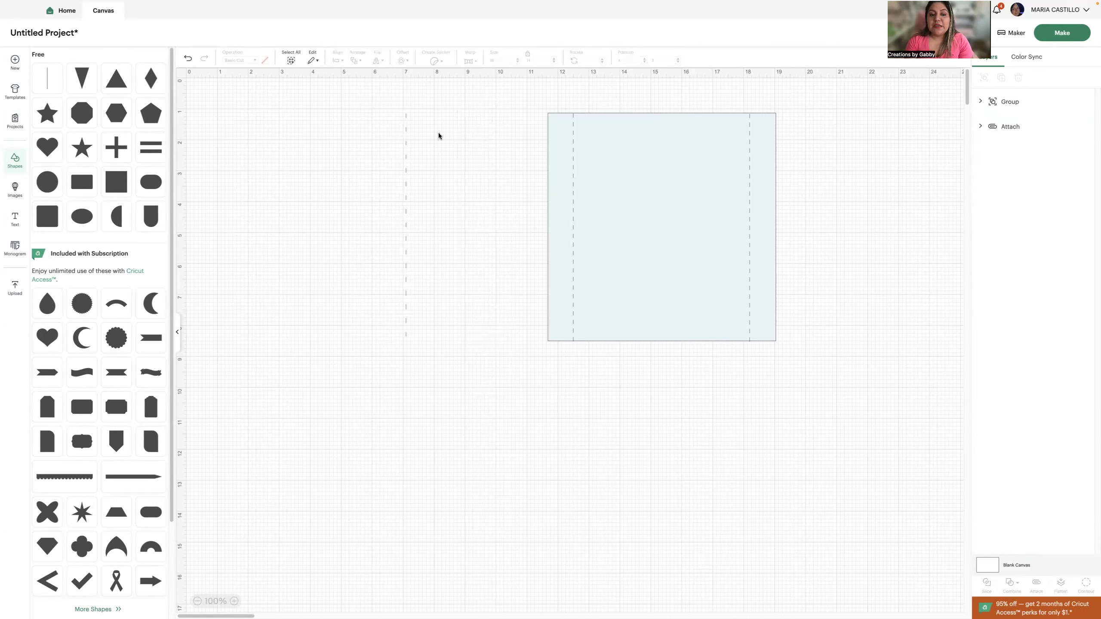
{"action": "left_click_drag", "start_coordinate": [404, 141], "coordinate": [503, 143]}
{"action": "left_click", "coordinate": [523, 180]}
Duplicate the grouped dashed column and lay the copy over the original
{"action": "left_click", "coordinate": [1009, 101]}
{"action": "left_click", "coordinate": [1001, 77]}
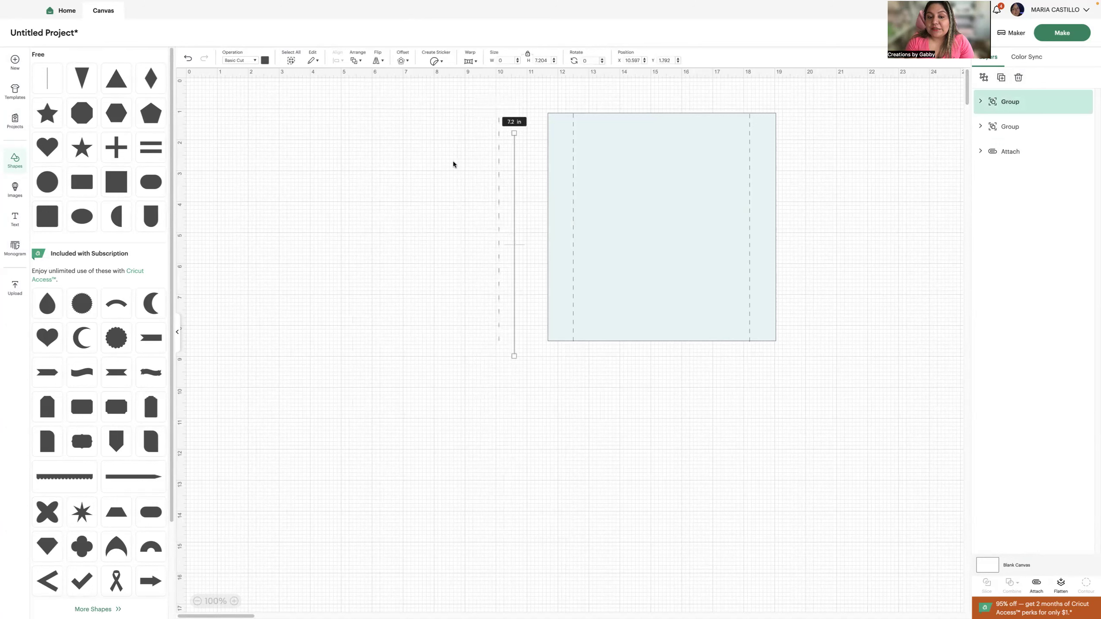
{"action": "left_click", "coordinate": [520, 159]}
{"action": "left_click_drag", "start_coordinate": [512, 152], "coordinate": [497, 143]}
{"action": "left_click", "coordinate": [508, 143]}
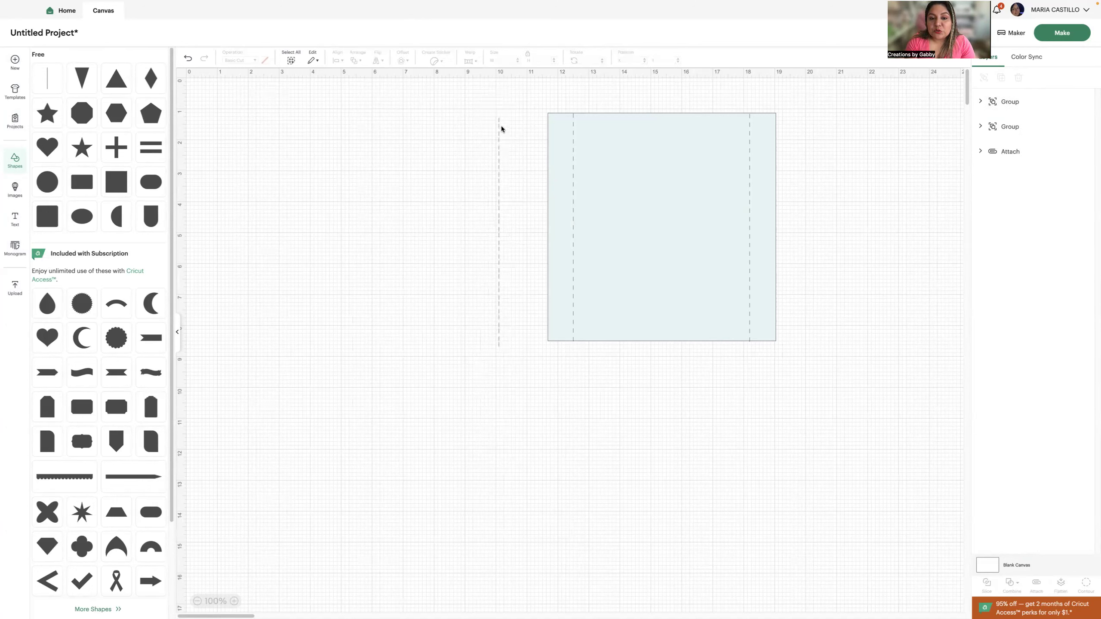
Adjust the overlap of the two dashed columns, select both and bring up the alignment options
{"action": "left_click", "coordinate": [498, 126]}
{"action": "left_click", "coordinate": [524, 137]}
{"action": "left_click_drag", "start_coordinate": [482, 101], "coordinate": [518, 269]}
{"action": "left_click", "coordinate": [337, 61]}
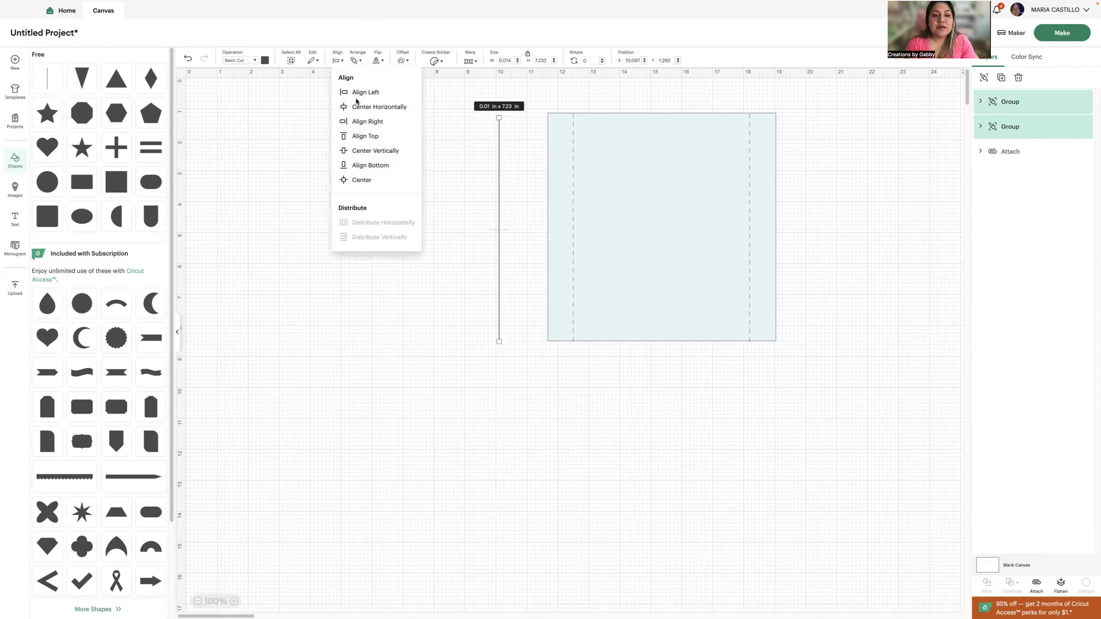
{"action": "left_click", "coordinate": [449, 177]}
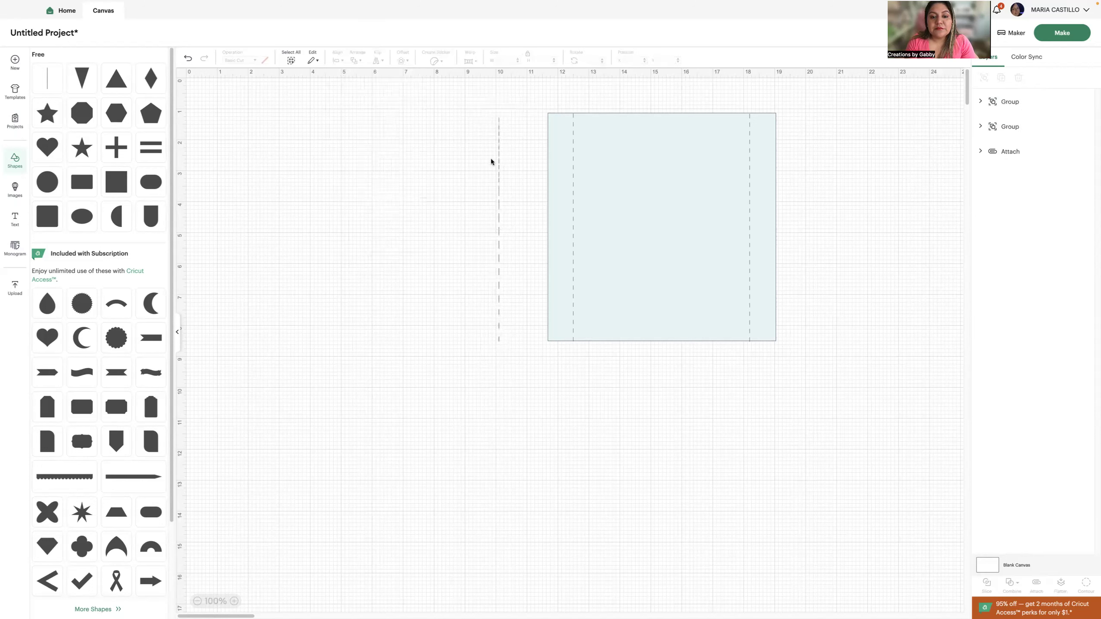
Pull one of the overlapping dashed columns away from the other and delete it
{"action": "left_click_drag", "start_coordinate": [496, 166], "coordinate": [447, 164]}
{"action": "left_click", "coordinate": [506, 183]}
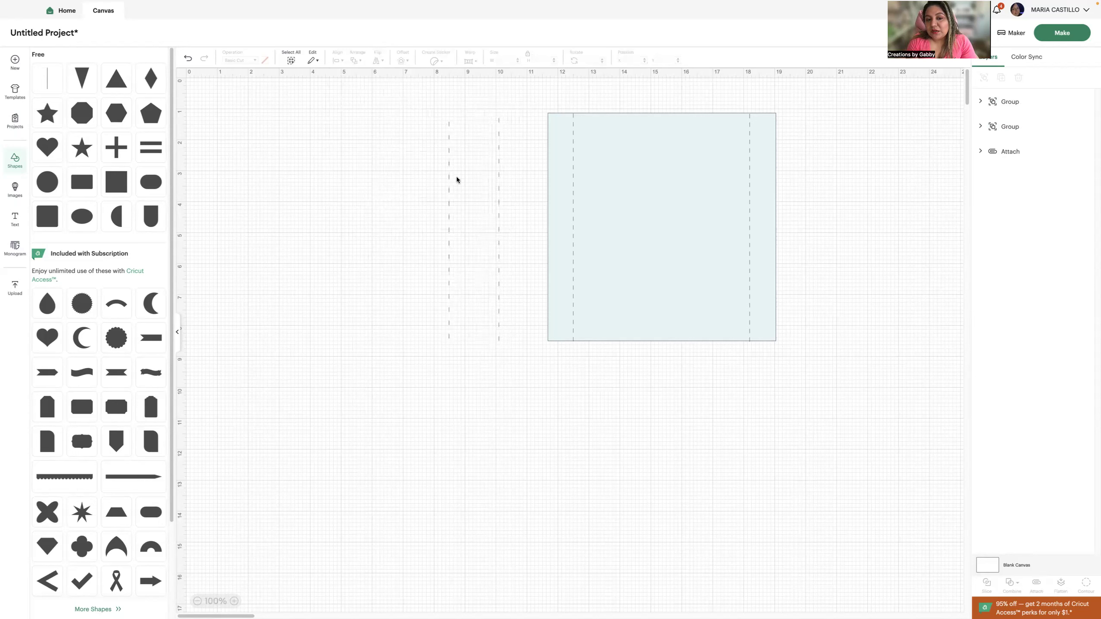
{"action": "left_click", "coordinate": [448, 183]}
{"action": "key", "text": "Delete"}
{"action": "left_click_drag", "start_coordinate": [491, 117], "coordinate": [516, 337]}
{"action": "left_click", "coordinate": [517, 337]}
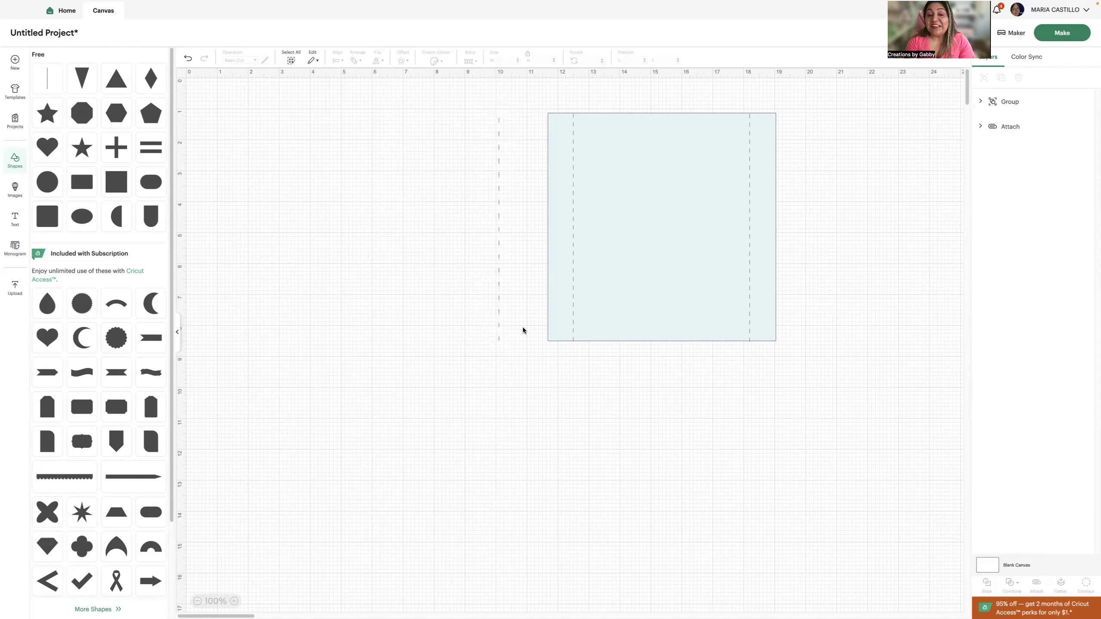
{"action": "left_click", "coordinate": [499, 131]}
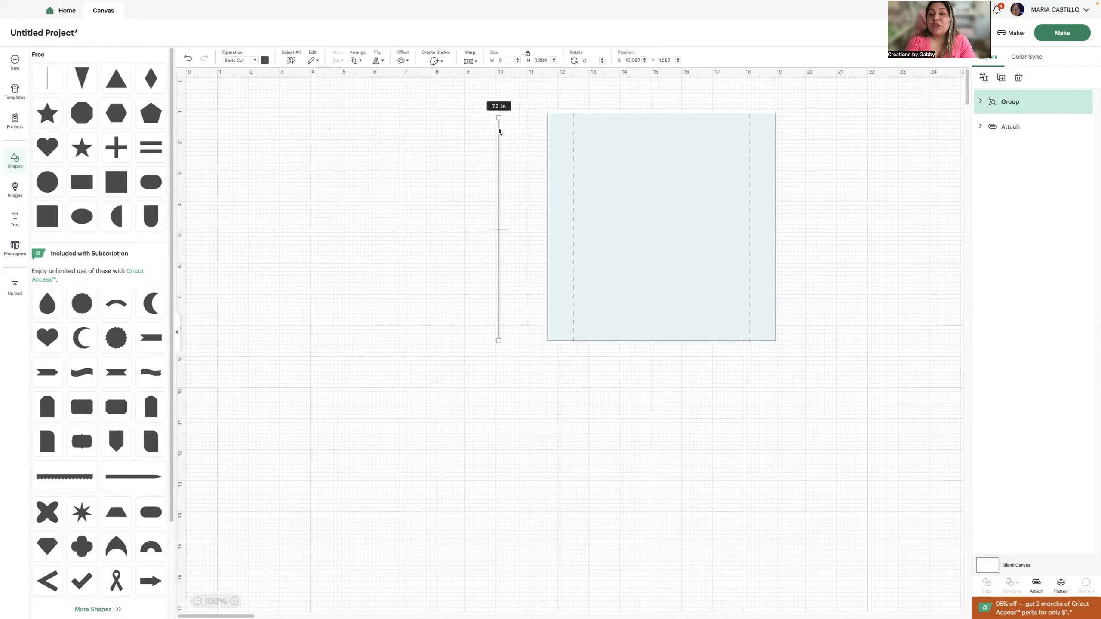
{"action": "left_click", "coordinate": [353, 188]}
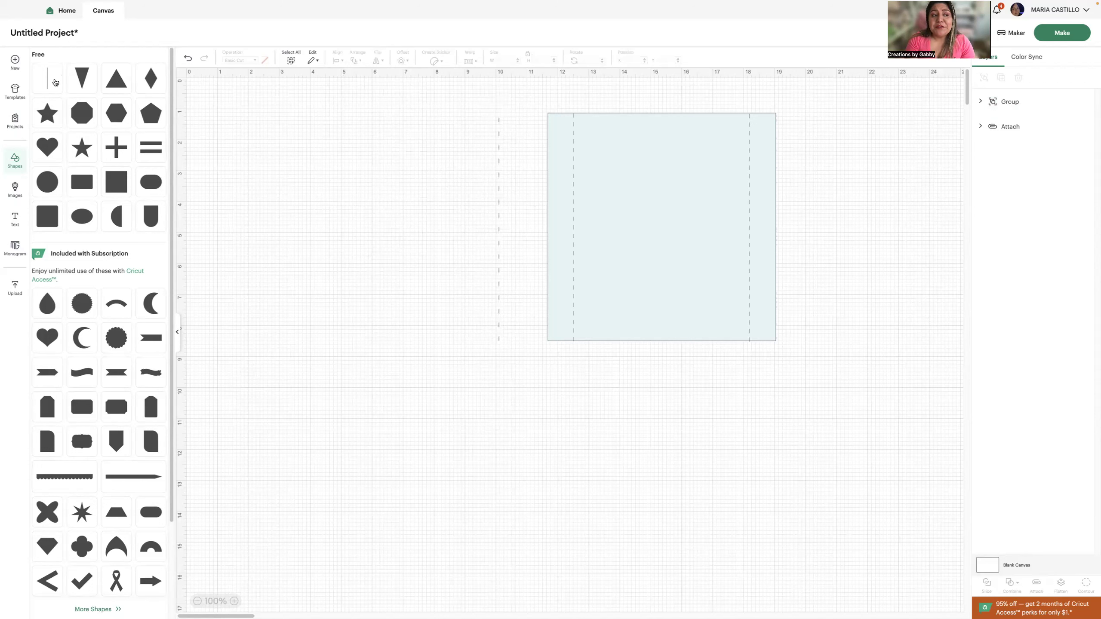
Add a score line about 0.24 in long near the upper end of the grouped dashed column
{"action": "left_click", "coordinate": [61, 85]}
{"action": "left_click_drag", "start_coordinate": [280, 203], "coordinate": [497, 139]}
{"action": "left_click", "coordinate": [477, 146]}
{"action": "left_click", "coordinate": [513, 151]}
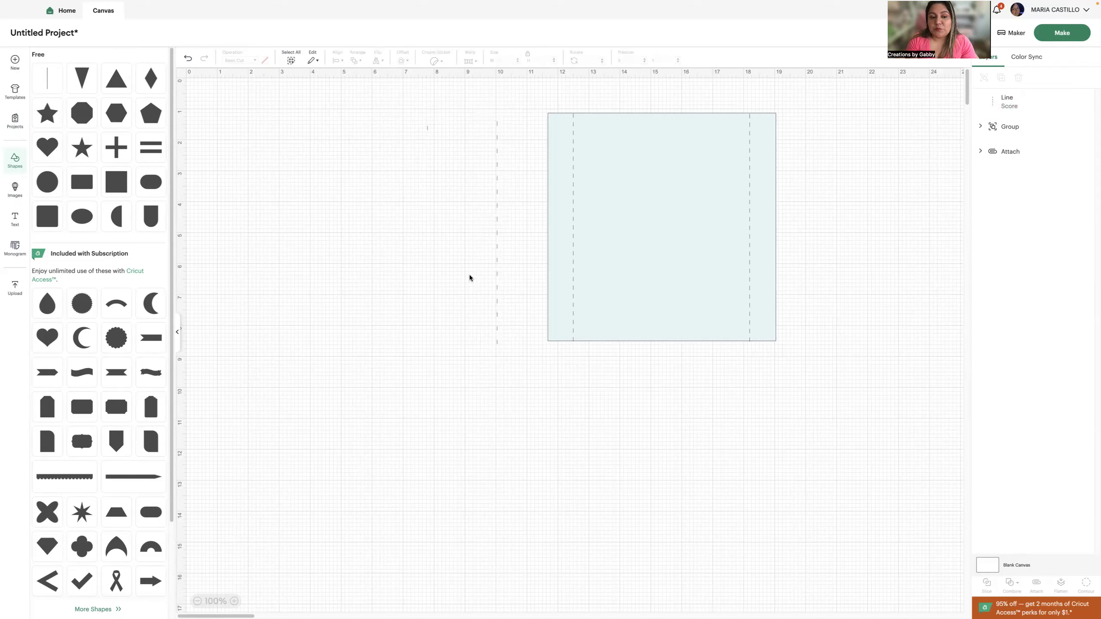
Duplicate the short score line five times
{"action": "left_click", "coordinate": [428, 129]}
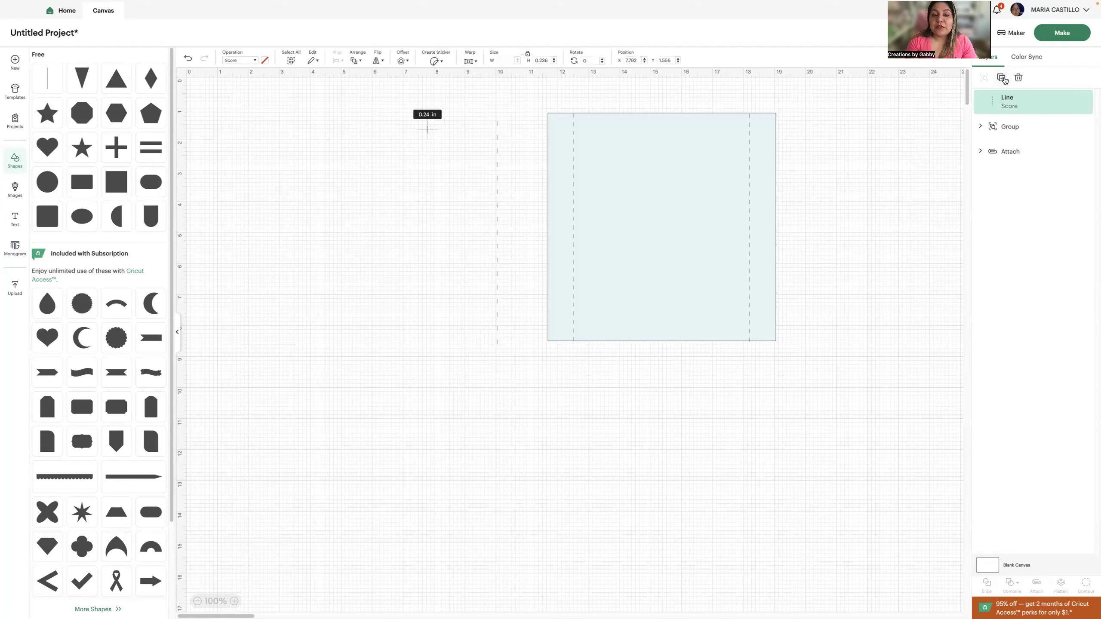
{"action": "left_click", "coordinate": [1001, 79]}
{"action": "left_click", "coordinate": [1002, 79]}
{"action": "left_click", "coordinate": [1002, 79]}
{"action": "left_click", "coordinate": [1002, 79]}
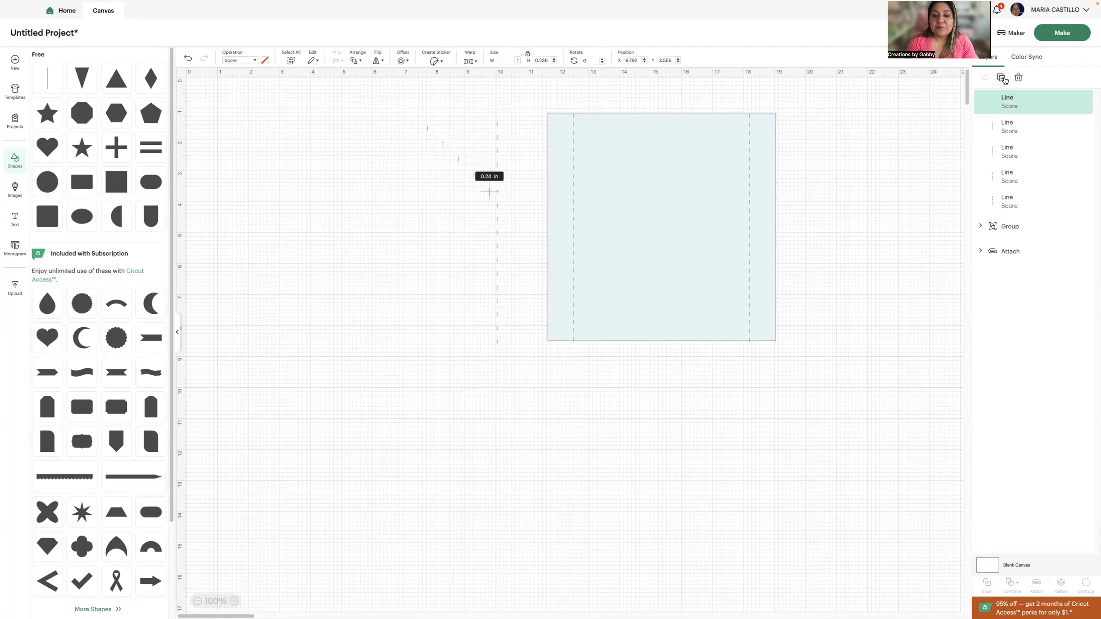
{"action": "left_click", "coordinate": [1002, 79]}
Move the grouped dashed column onto the square panel and left-align the short score lines
{"action": "left_click_drag", "start_coordinate": [495, 284], "coordinate": [553, 277]}
{"action": "left_click_drag", "start_coordinate": [410, 124], "coordinate": [515, 221]}
{"action": "left_click", "coordinate": [338, 61]}
{"action": "left_click", "coordinate": [363, 96]}
{"action": "left_click", "coordinate": [456, 189]}
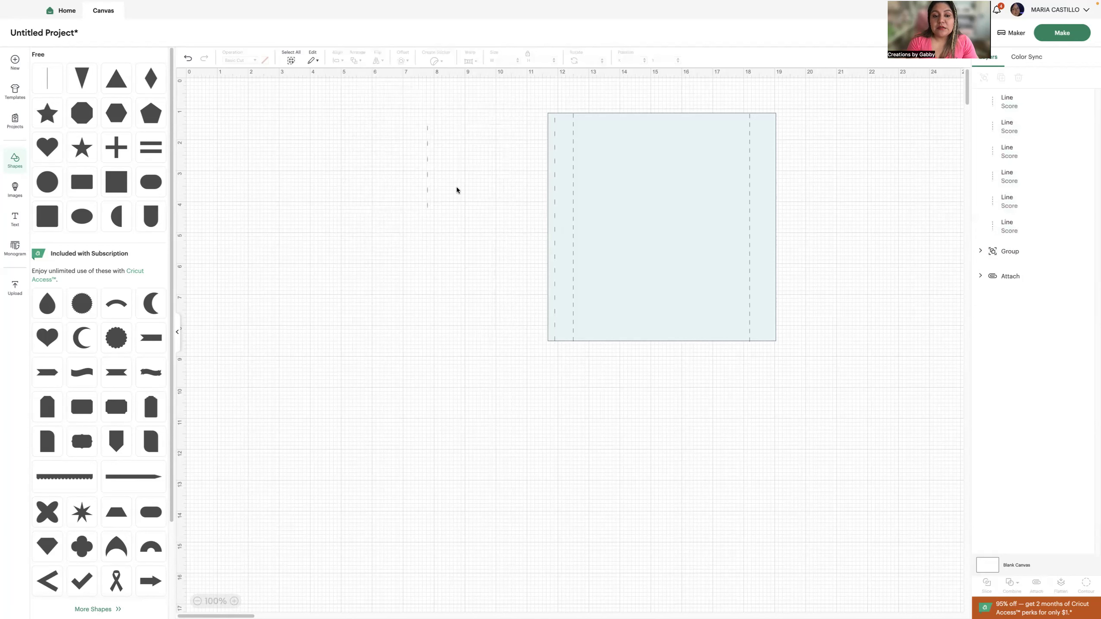
Tighten the gaps between the short score lines by moving the lower ones up, and delete the surplus line
{"action": "left_click_drag", "start_coordinate": [418, 139], "coordinate": [430, 184]}
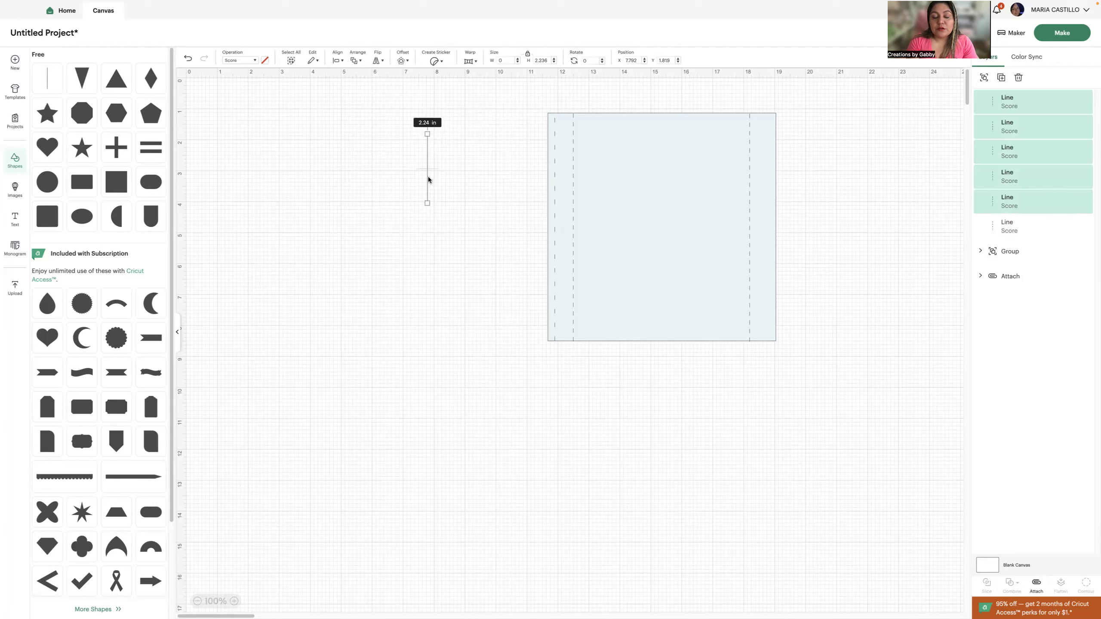
{"action": "left_click", "coordinate": [443, 177]}
{"action": "left_click_drag", "start_coordinate": [416, 143], "coordinate": [427, 172]}
{"action": "left_click", "coordinate": [442, 178]}
{"action": "left_click", "coordinate": [452, 194]}
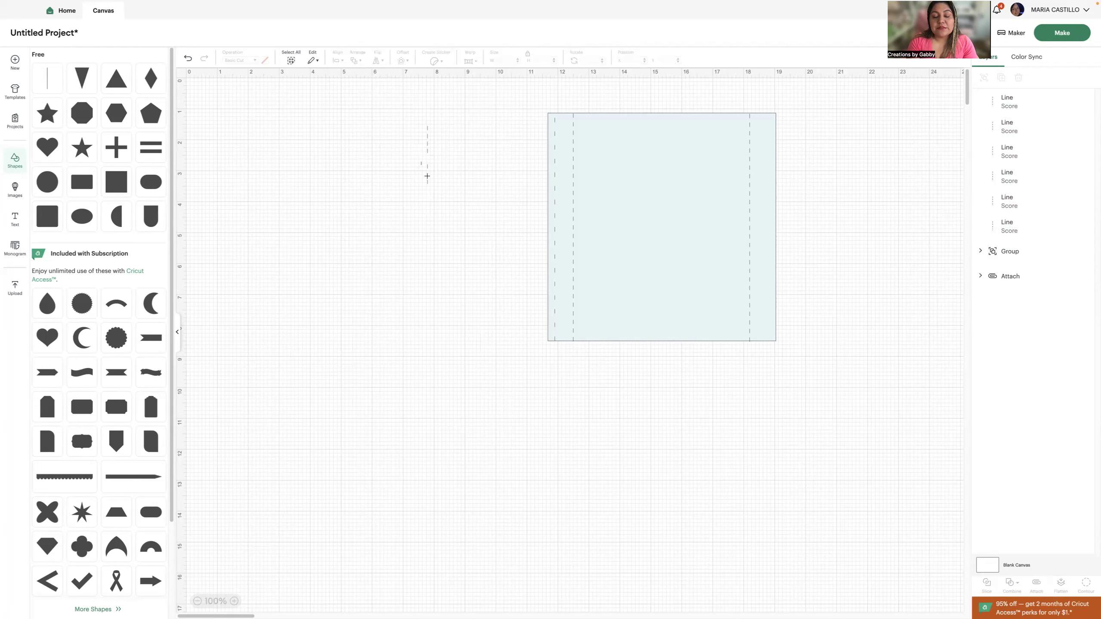
{"action": "left_click", "coordinate": [427, 176]}
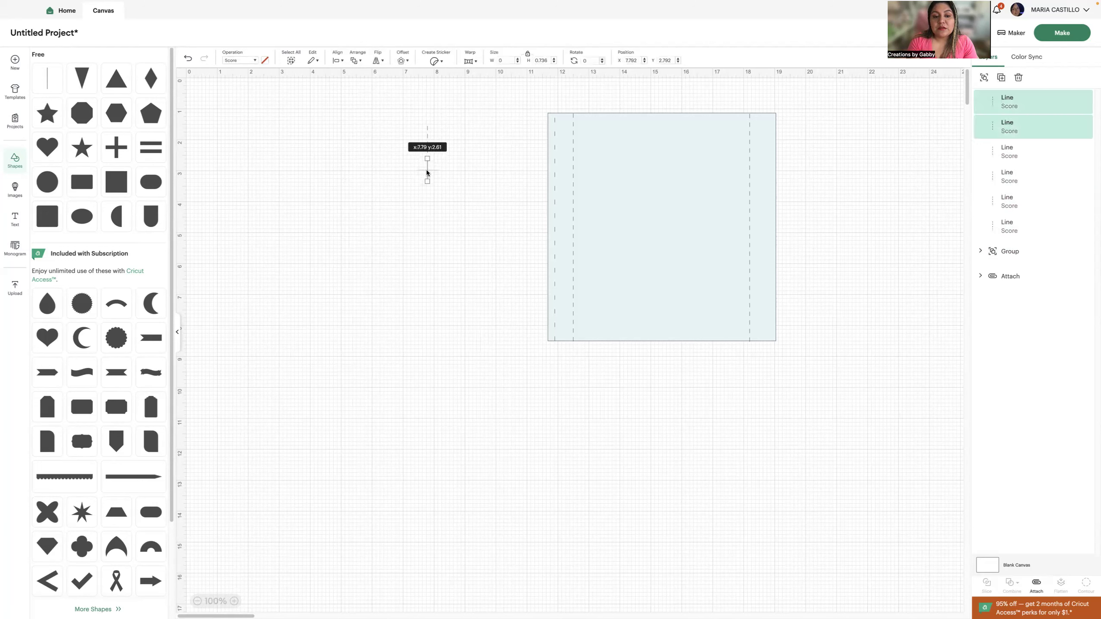
{"action": "left_click_drag", "start_coordinate": [426, 167], "coordinate": [427, 170]}
{"action": "left_click", "coordinate": [451, 188]}
{"action": "left_click", "coordinate": [437, 182]}
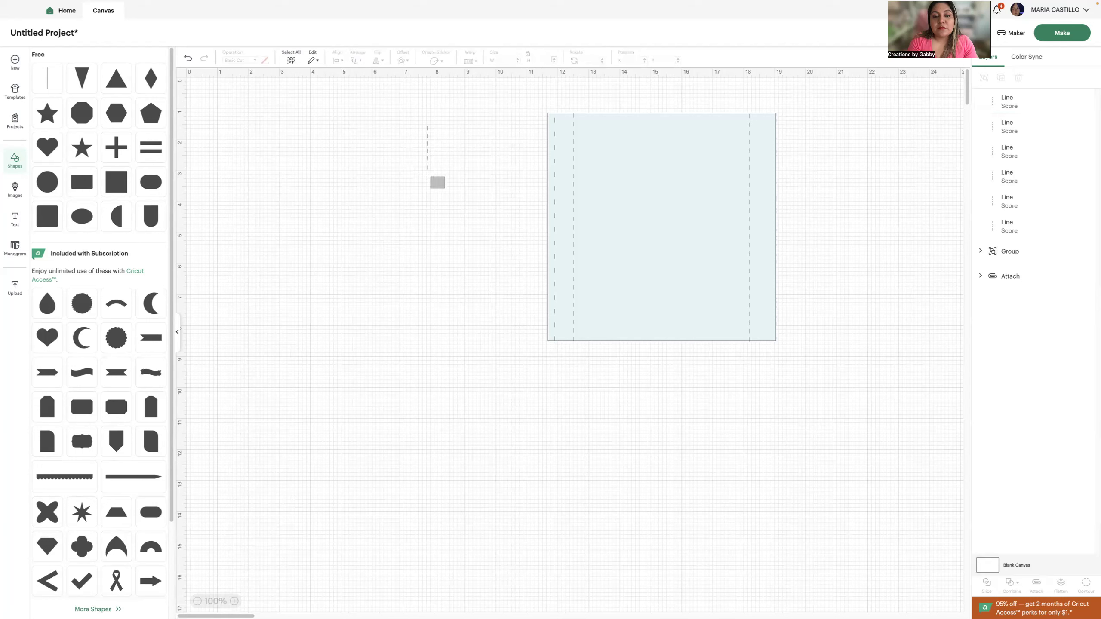
{"action": "left_click", "coordinate": [420, 173]}
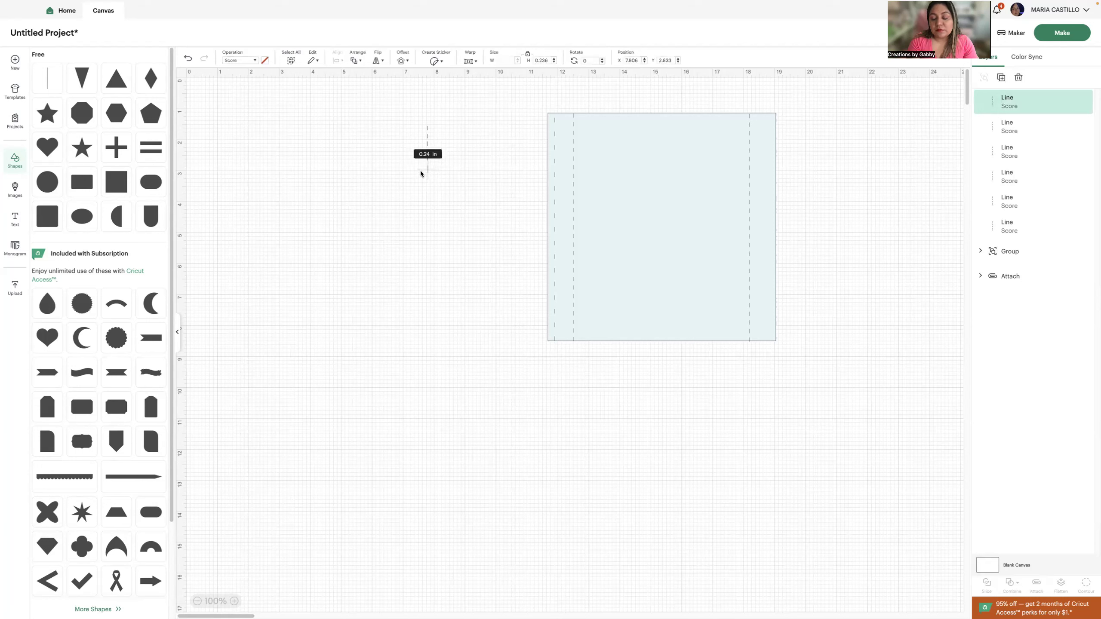
{"action": "left_click", "coordinate": [441, 186]}
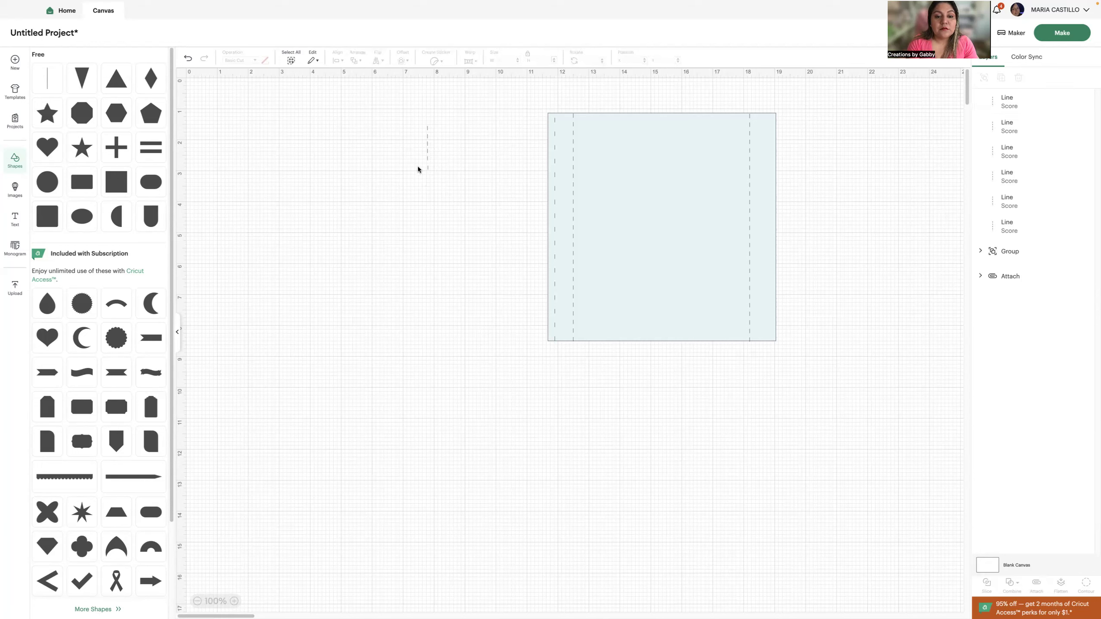
{"action": "left_click", "coordinate": [442, 174]}
{"action": "key", "text": "Delete"}
Left-align the five short score lines and group them
{"action": "left_click_drag", "start_coordinate": [414, 117], "coordinate": [462, 192]}
{"action": "left_click", "coordinate": [337, 60]}
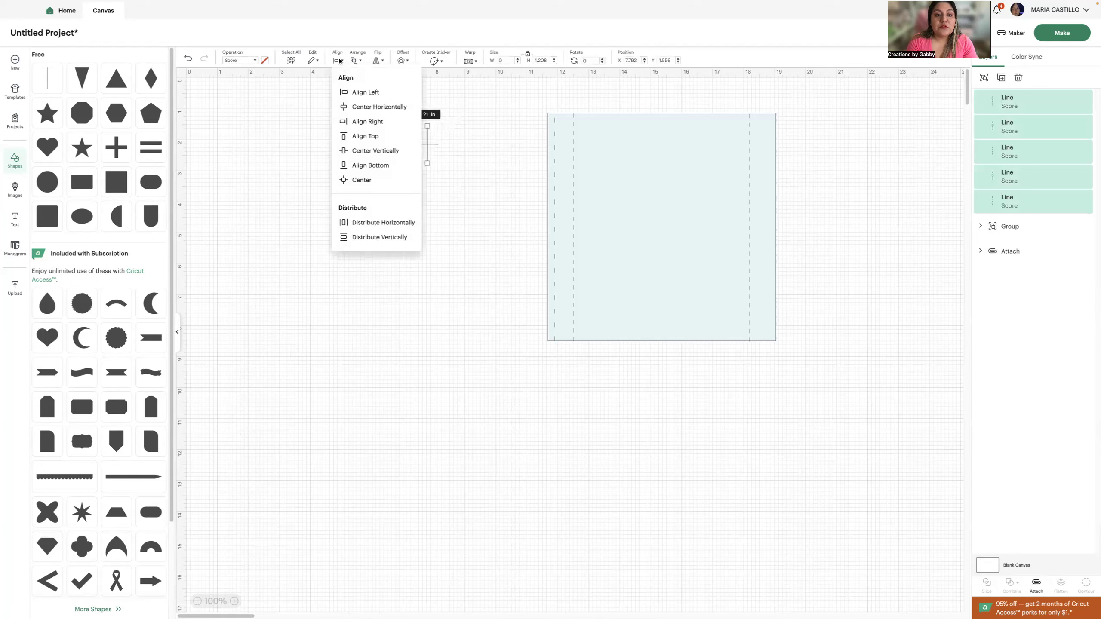
{"action": "left_click", "coordinate": [363, 93]}
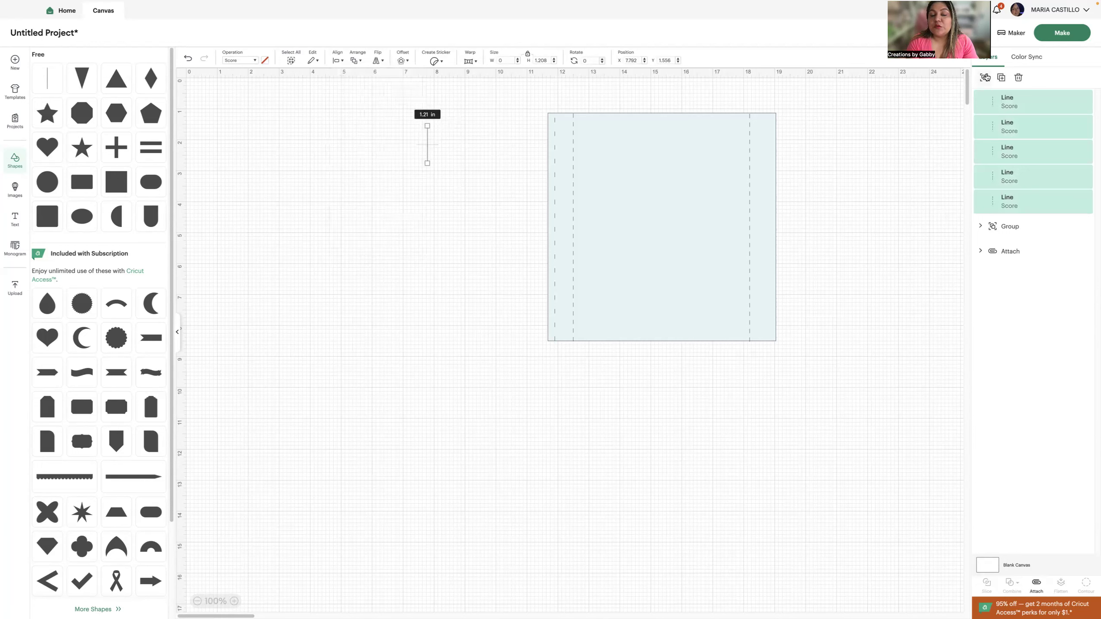
{"action": "left_click", "coordinate": [984, 77]}
Duplicate the score-line group repeatedly and stack the copies end to end into a closely spaced dashed column
{"action": "left_click", "coordinate": [1000, 77]}
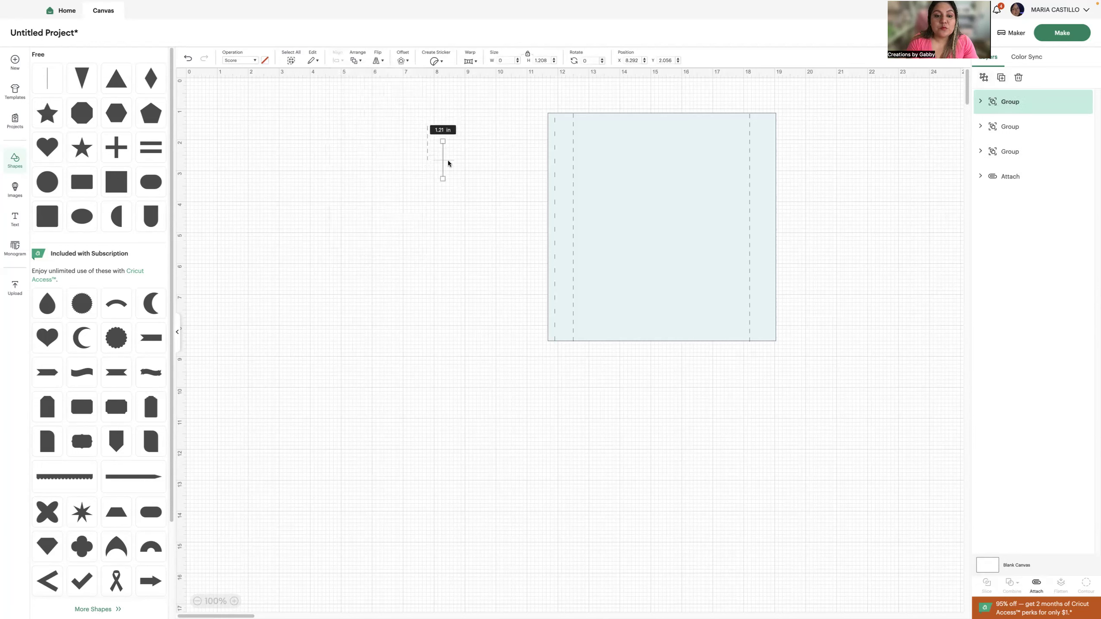
{"action": "left_click_drag", "start_coordinate": [443, 163], "coordinate": [428, 185]}
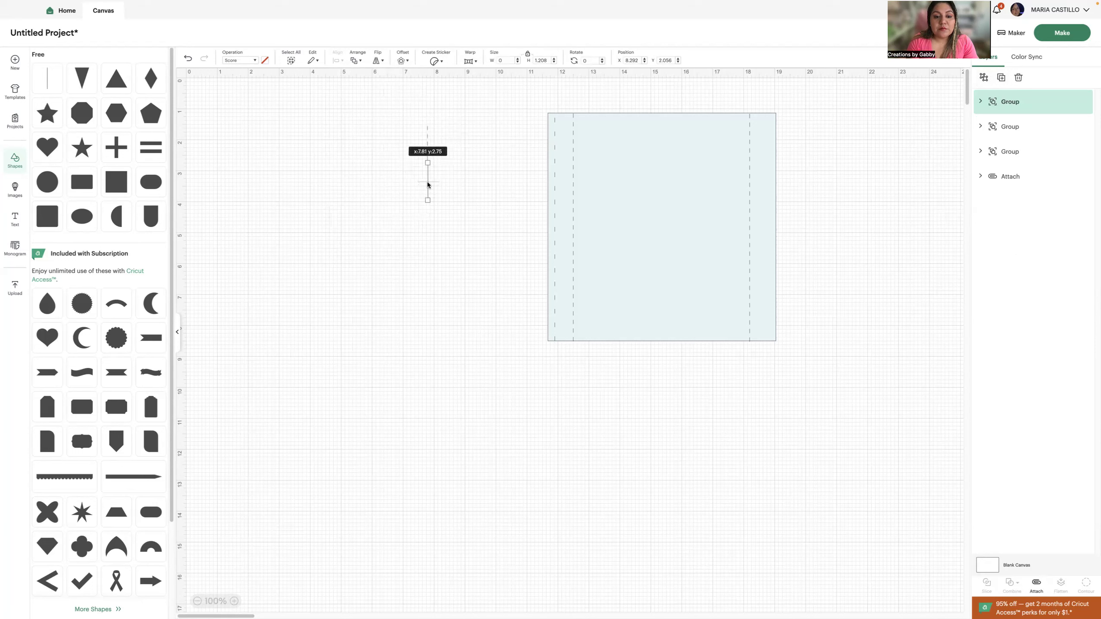
{"action": "left_click", "coordinate": [1001, 77]}
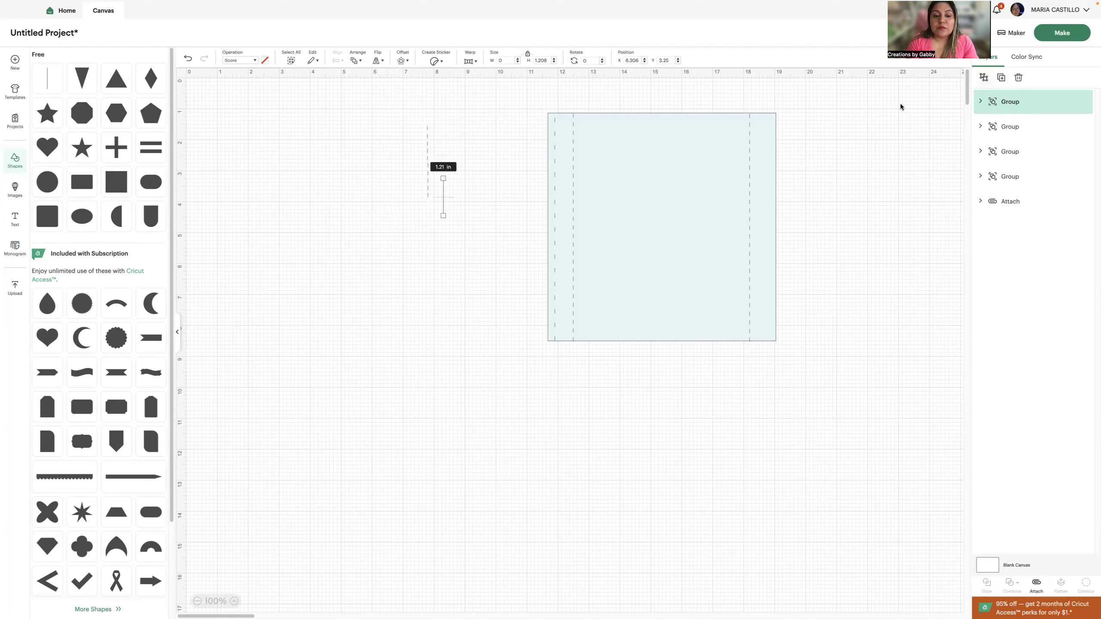
{"action": "left_click_drag", "start_coordinate": [442, 200], "coordinate": [428, 256]}
{"action": "left_click", "coordinate": [1002, 77]}
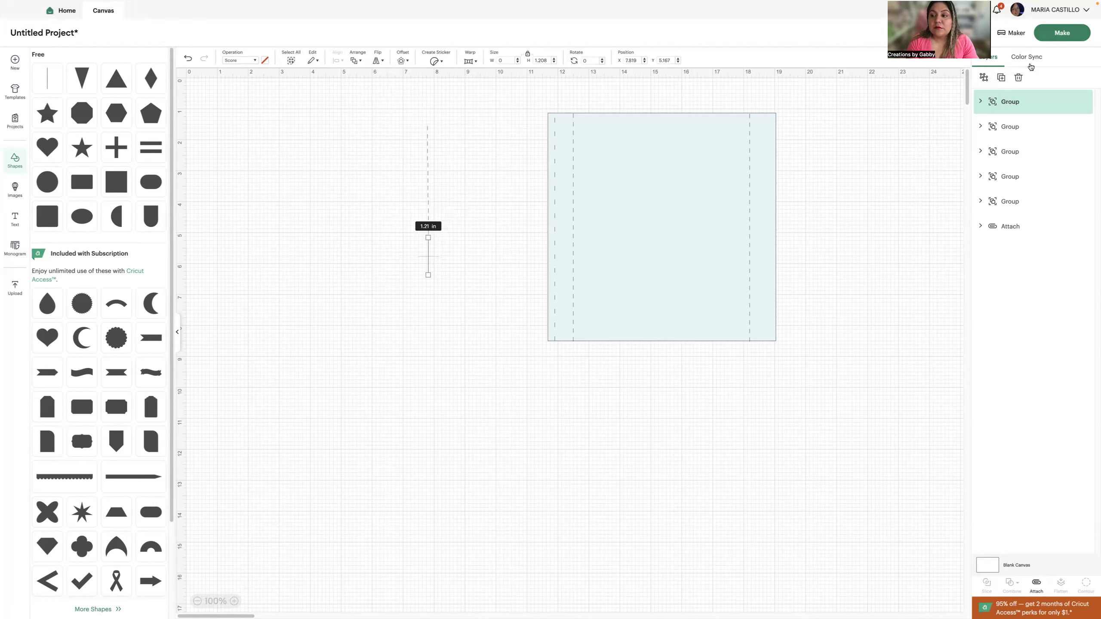
{"action": "left_click", "coordinate": [1001, 79]}
{"action": "left_click_drag", "start_coordinate": [445, 276], "coordinate": [427, 299]}
{"action": "left_click", "coordinate": [1000, 77]}
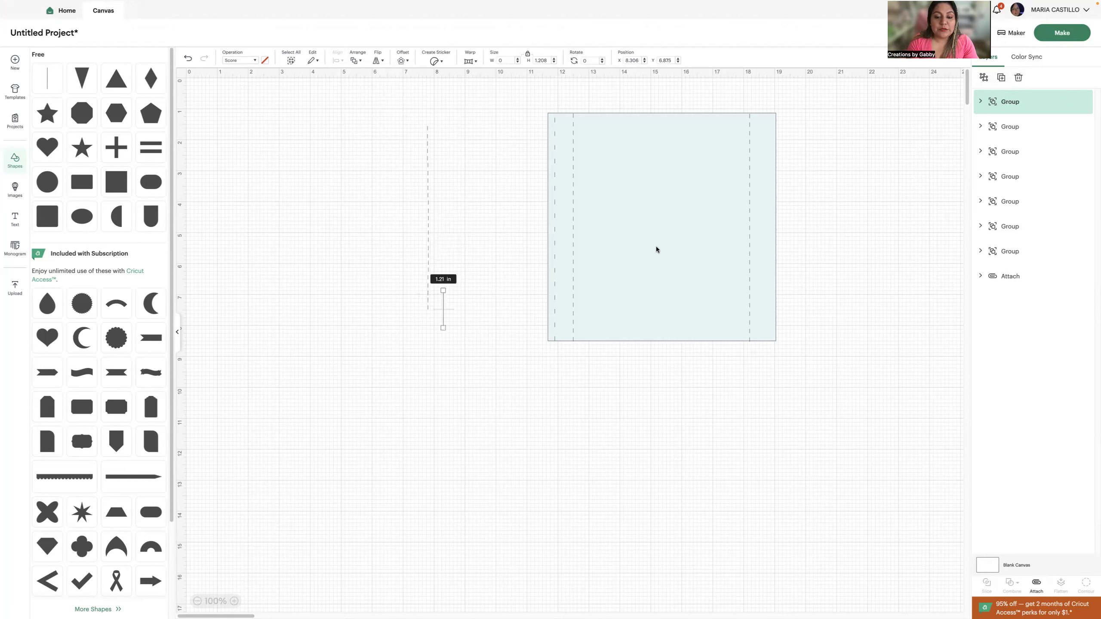
{"action": "left_click", "coordinate": [488, 305]}
Select all the stacked score-line groups and align them left
{"action": "left_click_drag", "start_coordinate": [442, 311], "coordinate": [374, 101]}
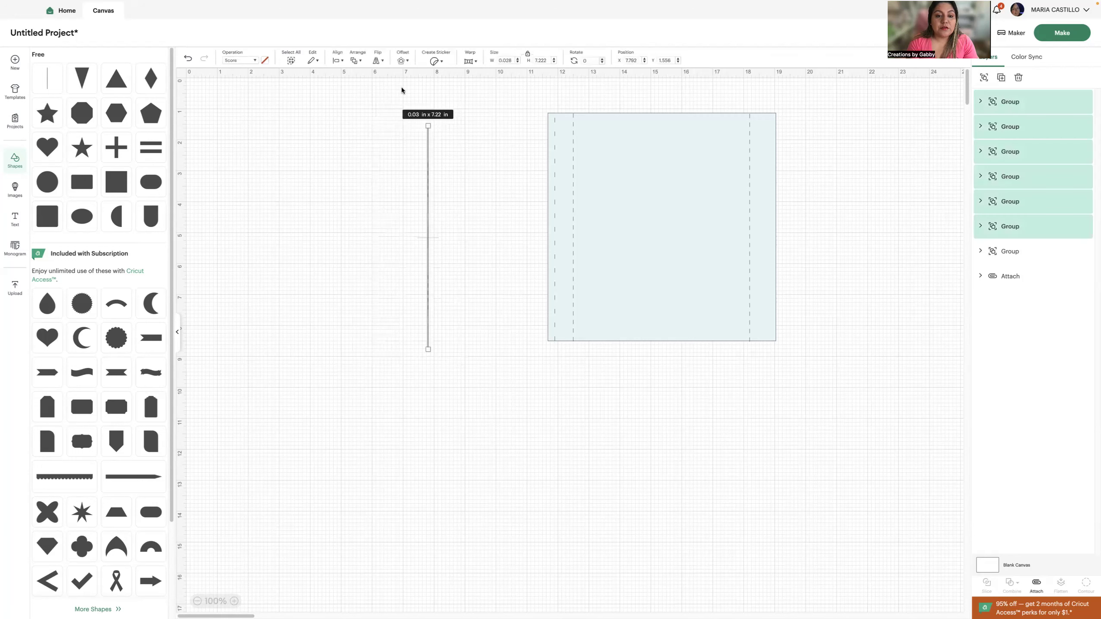
{"action": "left_click", "coordinate": [337, 60]}
{"action": "left_click", "coordinate": [355, 92]}
{"action": "left_click", "coordinate": [472, 167]}
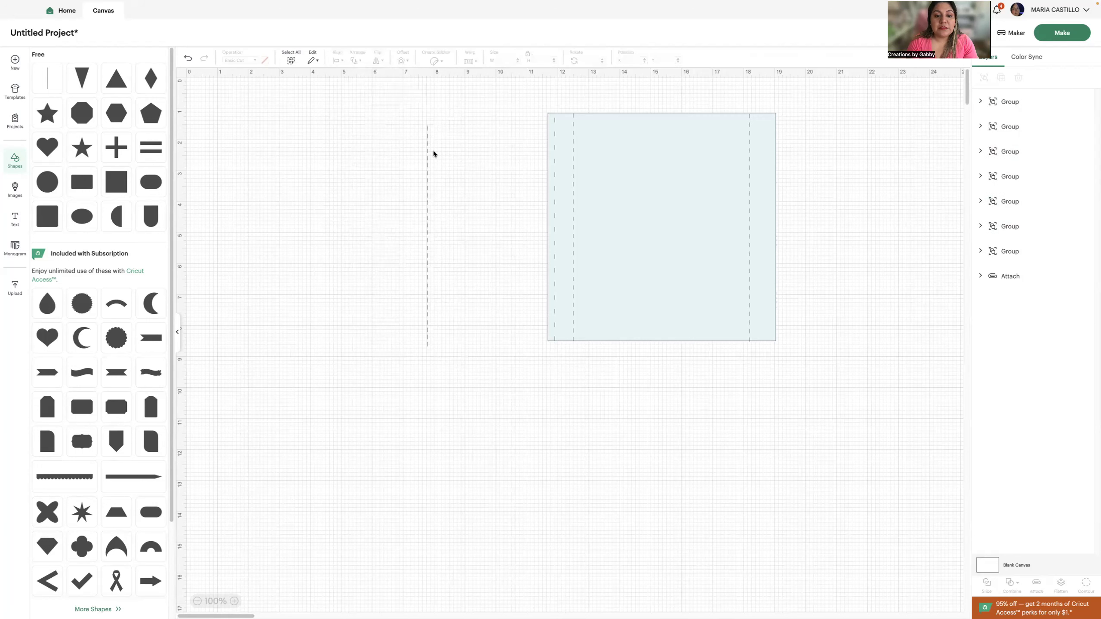
Move the square panel closer to the score-line column and place the Basic Cut dashed column between them
{"action": "left_click_drag", "start_coordinate": [611, 152], "coordinate": [487, 160]}
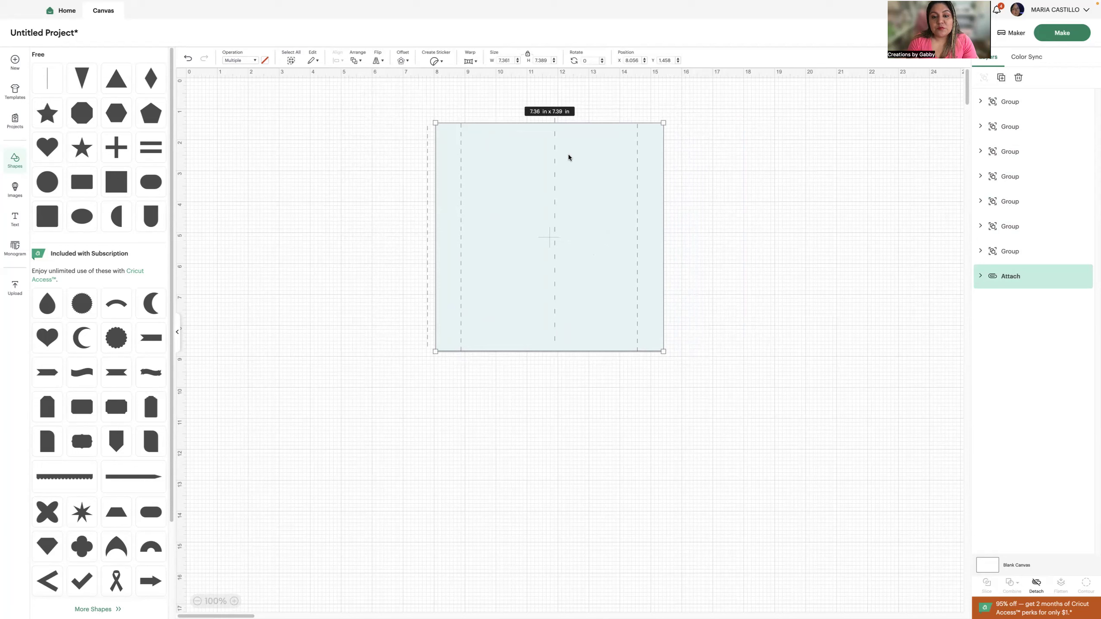
{"action": "left_click_drag", "start_coordinate": [592, 156], "coordinate": [619, 160]}
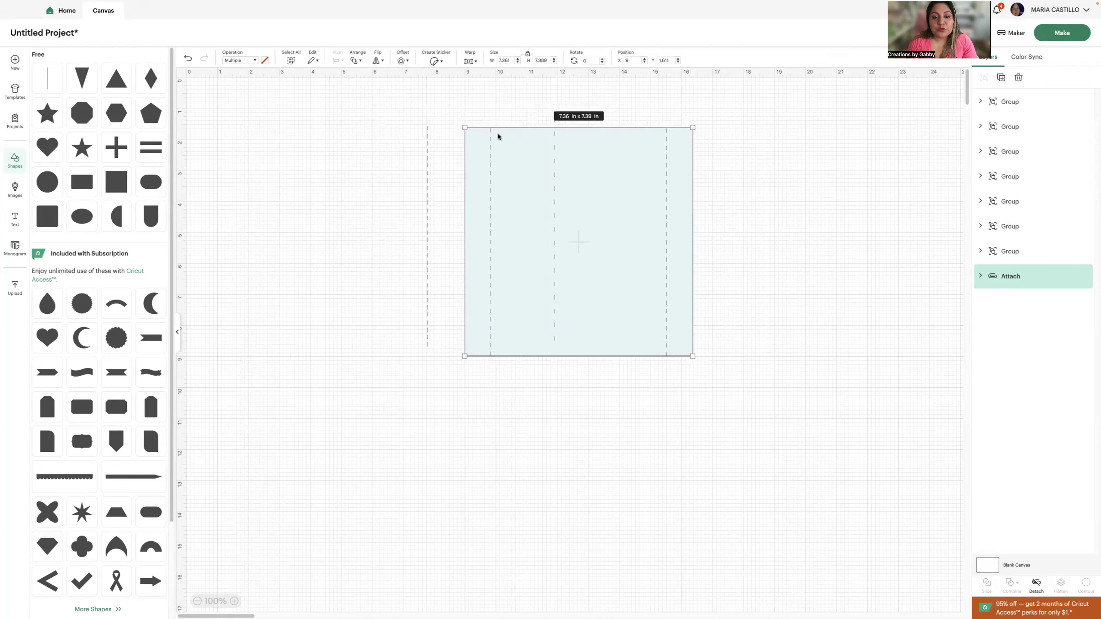
{"action": "left_click", "coordinate": [533, 108]}
{"action": "left_click_drag", "start_coordinate": [554, 130], "coordinate": [451, 133]}
{"action": "left_click", "coordinate": [392, 169]}
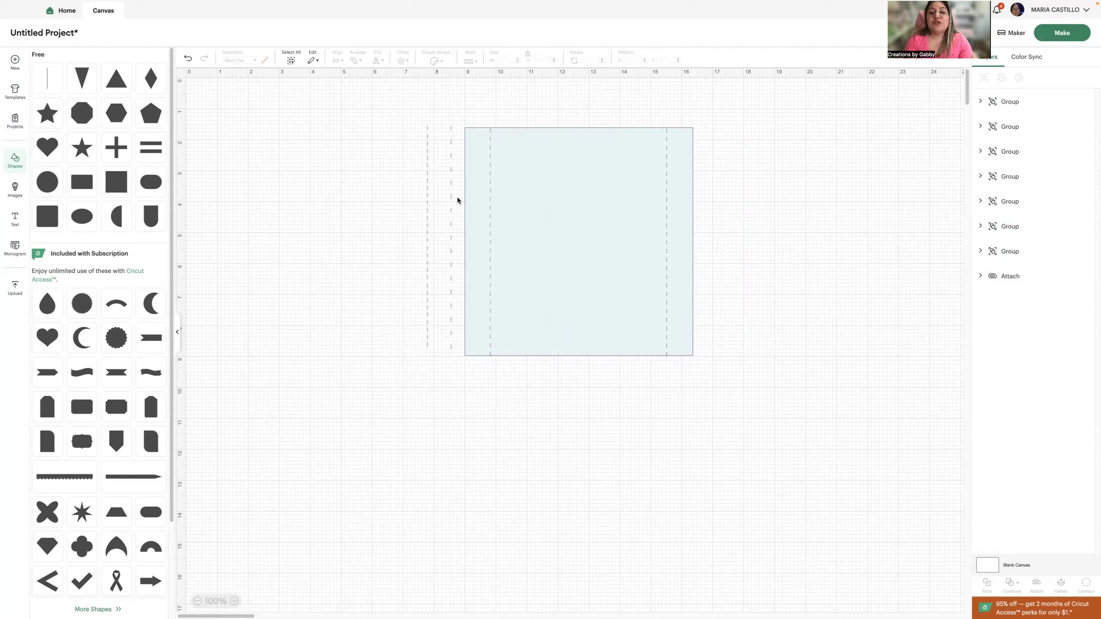
Lay the Basic Cut dashed column over the panel's left score line, with its upper end at the panel's top edge
{"action": "left_click", "coordinate": [523, 127]}
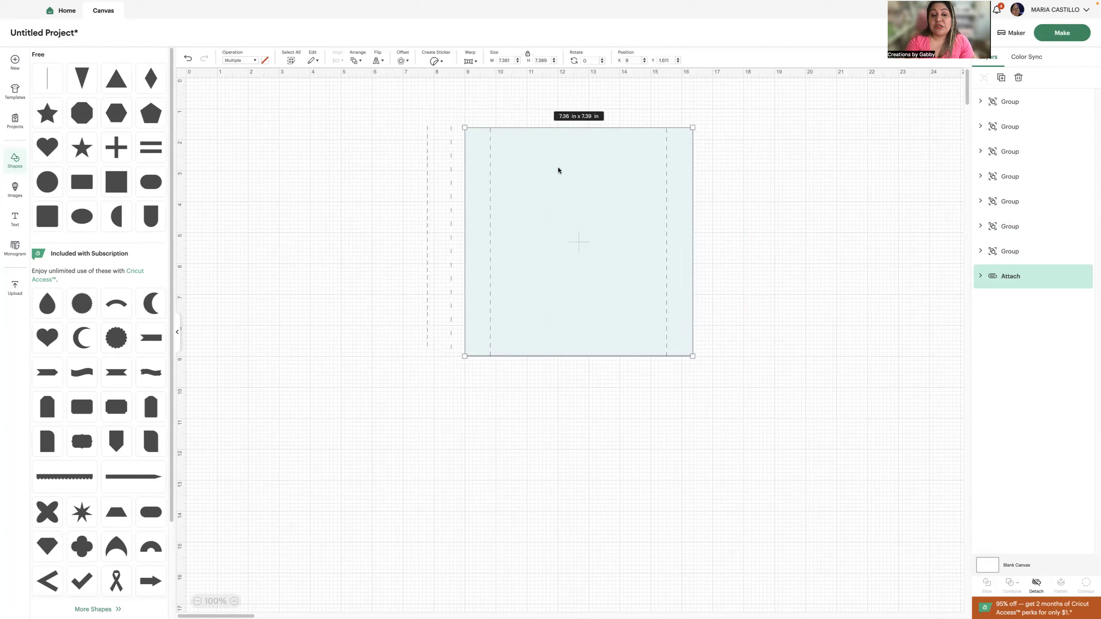
{"action": "left_click", "coordinate": [451, 158]}
{"action": "left_click_drag", "start_coordinate": [452, 159], "coordinate": [491, 157]}
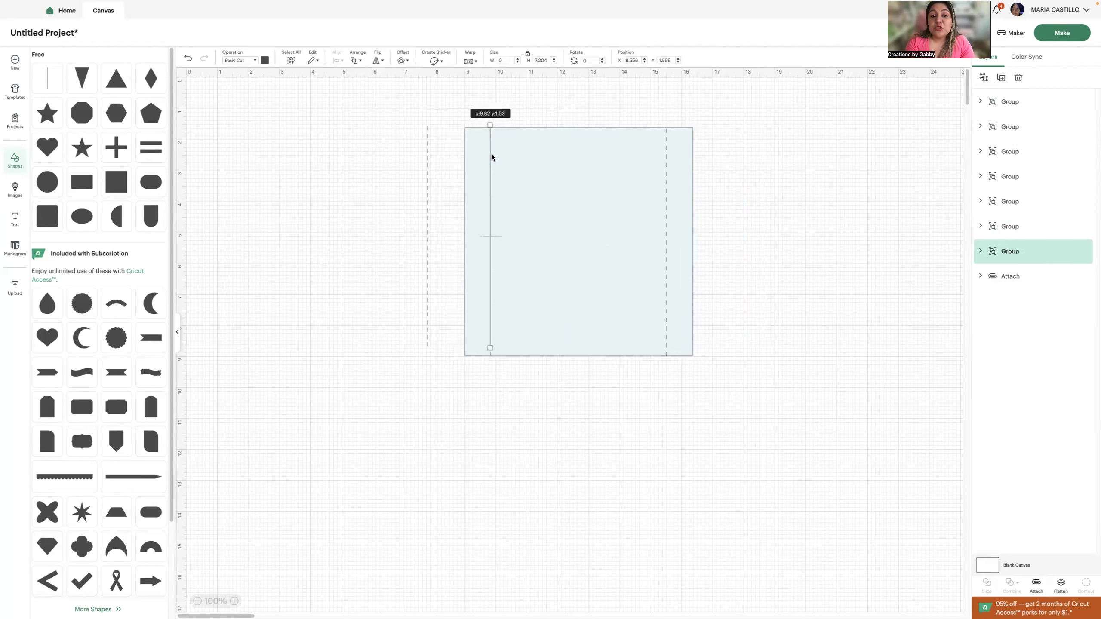
{"action": "left_click", "coordinate": [523, 102]}
{"action": "left_click", "coordinate": [490, 148]}
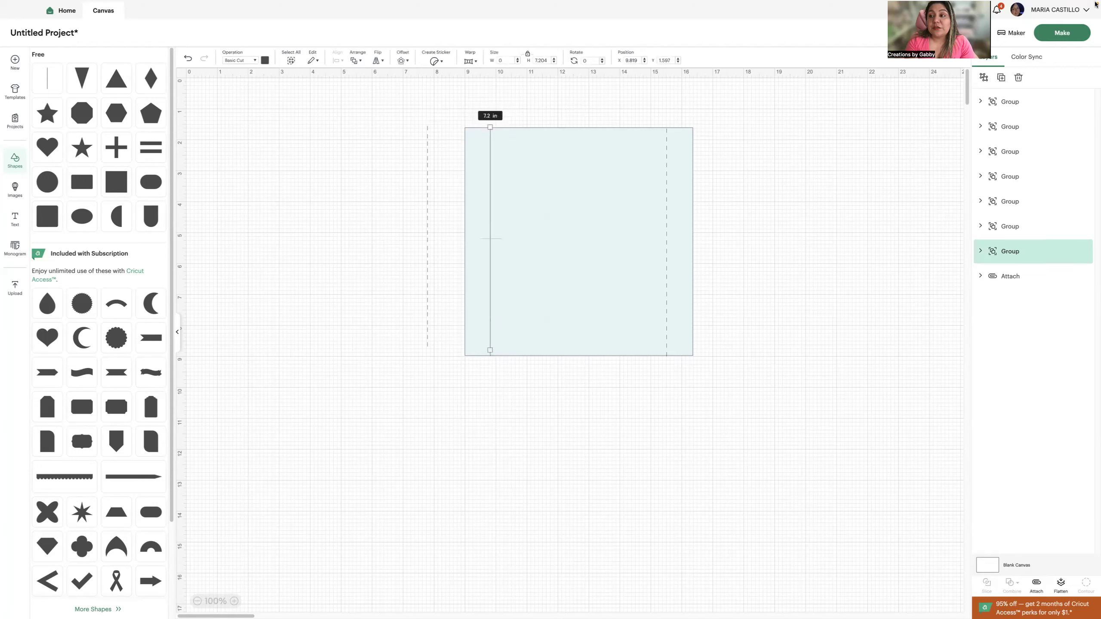
Duplicate the Basic Cut dashed column and place the copy over the panel's right score line
{"action": "left_click", "coordinate": [983, 80]}
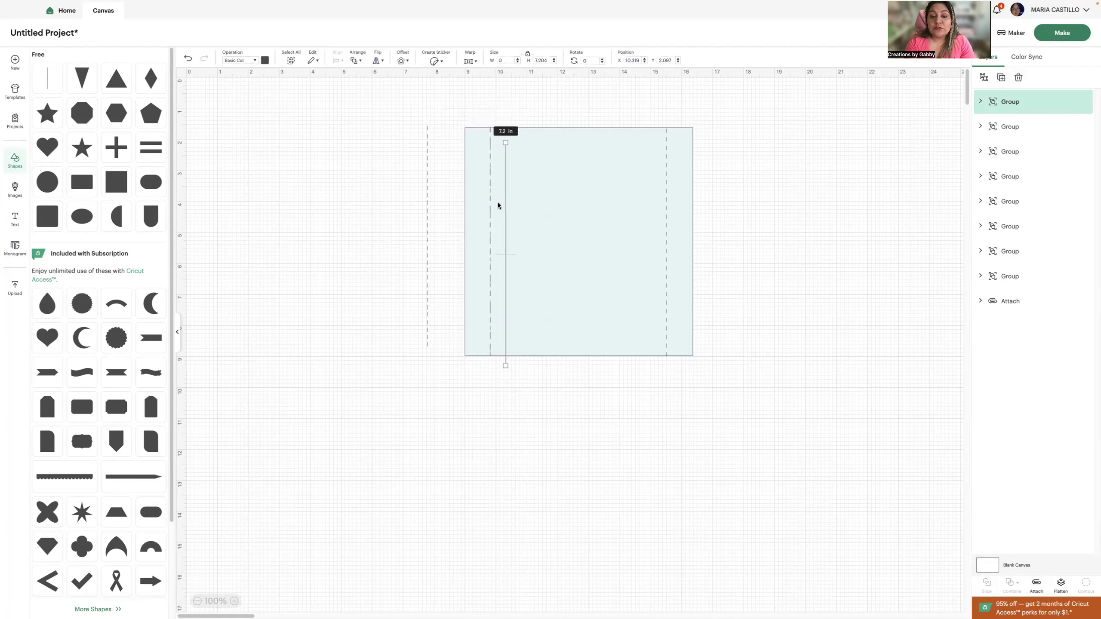
{"action": "left_click_drag", "start_coordinate": [506, 203], "coordinate": [666, 191]}
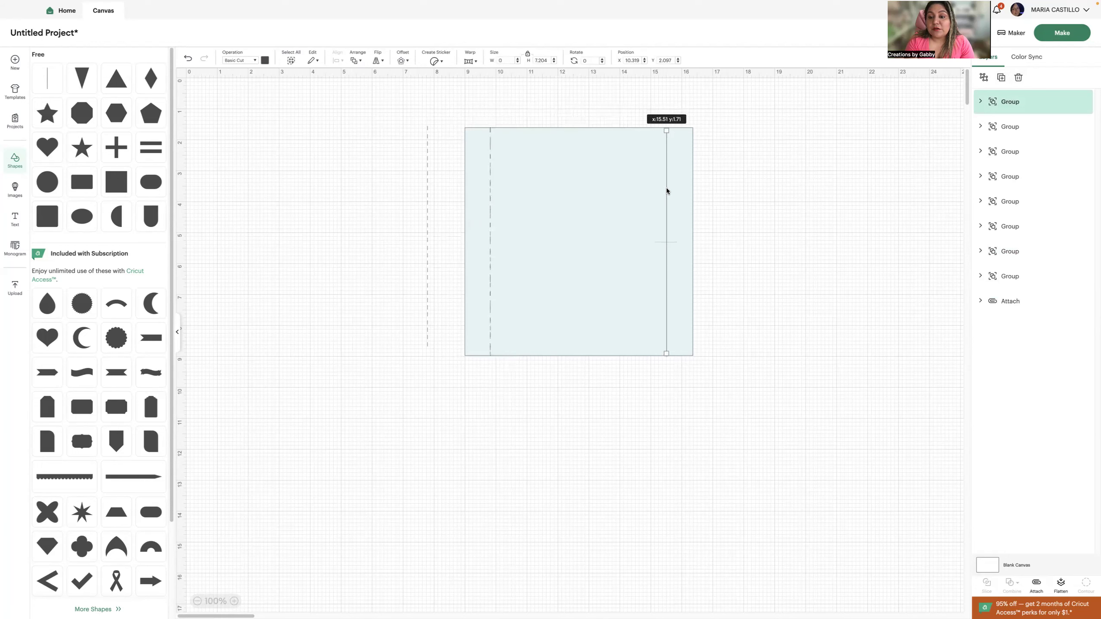
{"action": "left_click", "coordinate": [791, 181]}
Expand the attached panel's layers and hide its two original score lines
{"action": "left_click", "coordinate": [688, 154]}
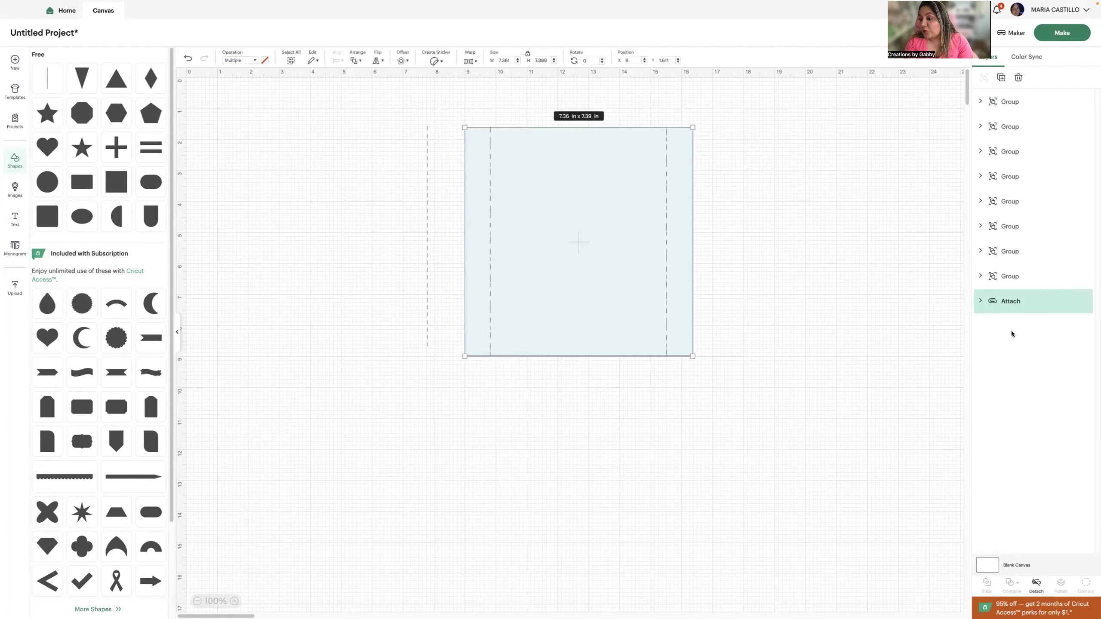
{"action": "left_click", "coordinate": [981, 304]}
{"action": "left_click", "coordinate": [994, 326]}
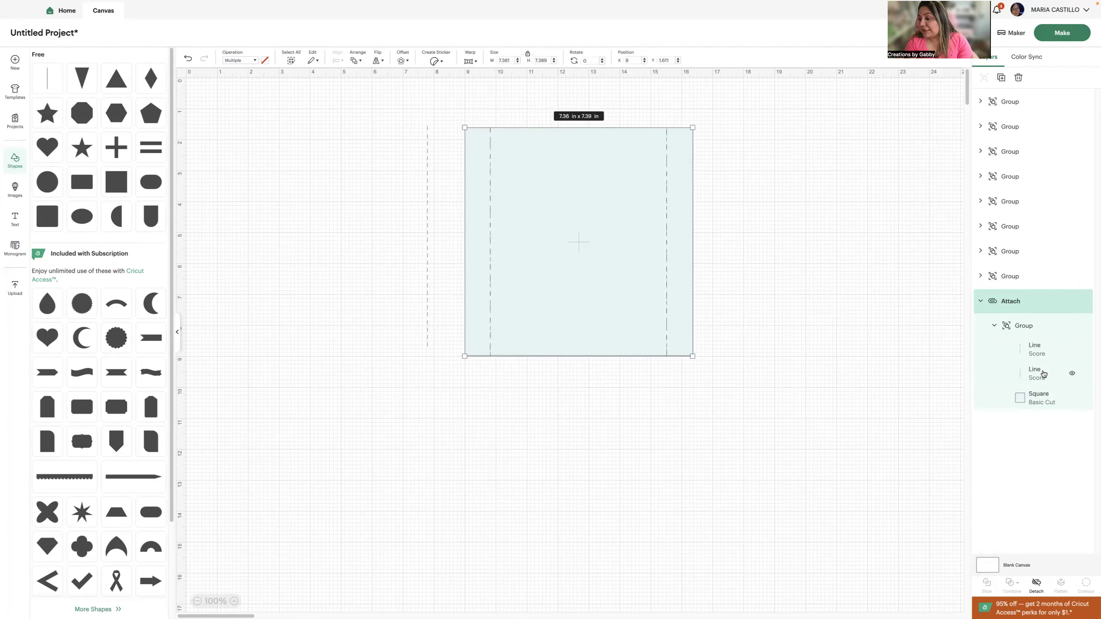
{"action": "left_click", "coordinate": [1073, 375]}
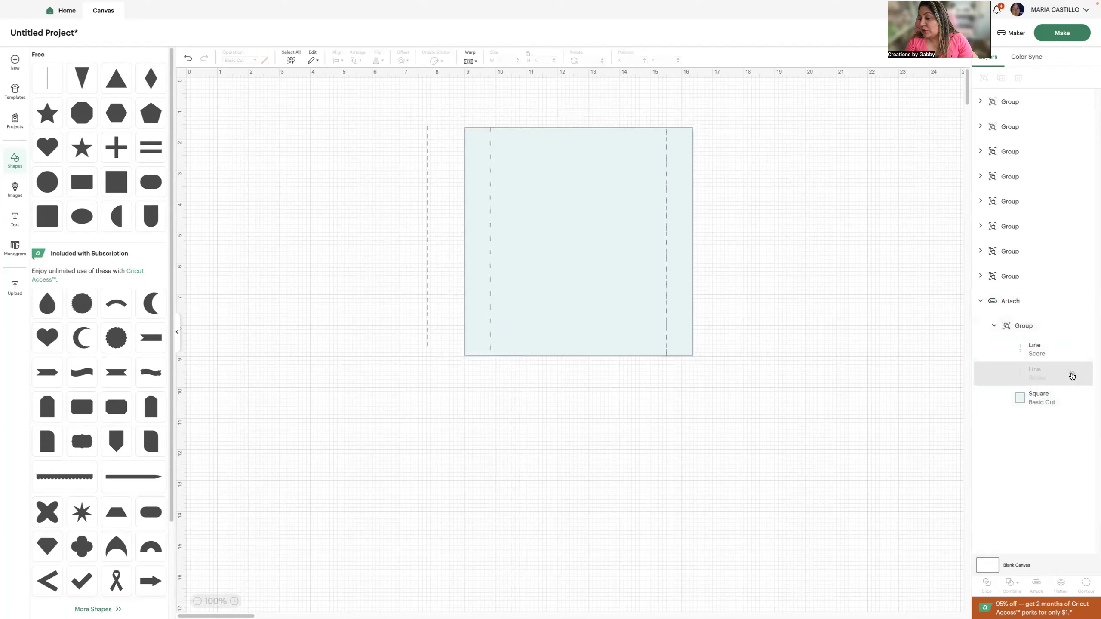
{"action": "left_click", "coordinate": [1072, 351]}
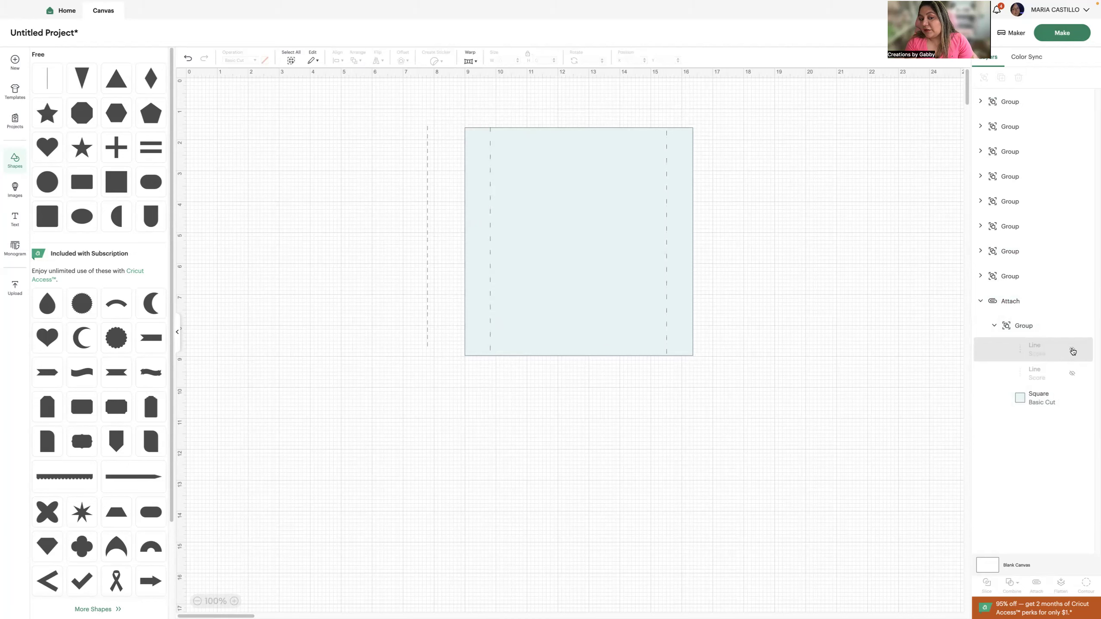
Select the panel with its two Basic Cut dashed columns, group them and attach them together
{"action": "left_click_drag", "start_coordinate": [815, 434], "coordinate": [467, 113]}
{"action": "right_click", "coordinate": [553, 164]}
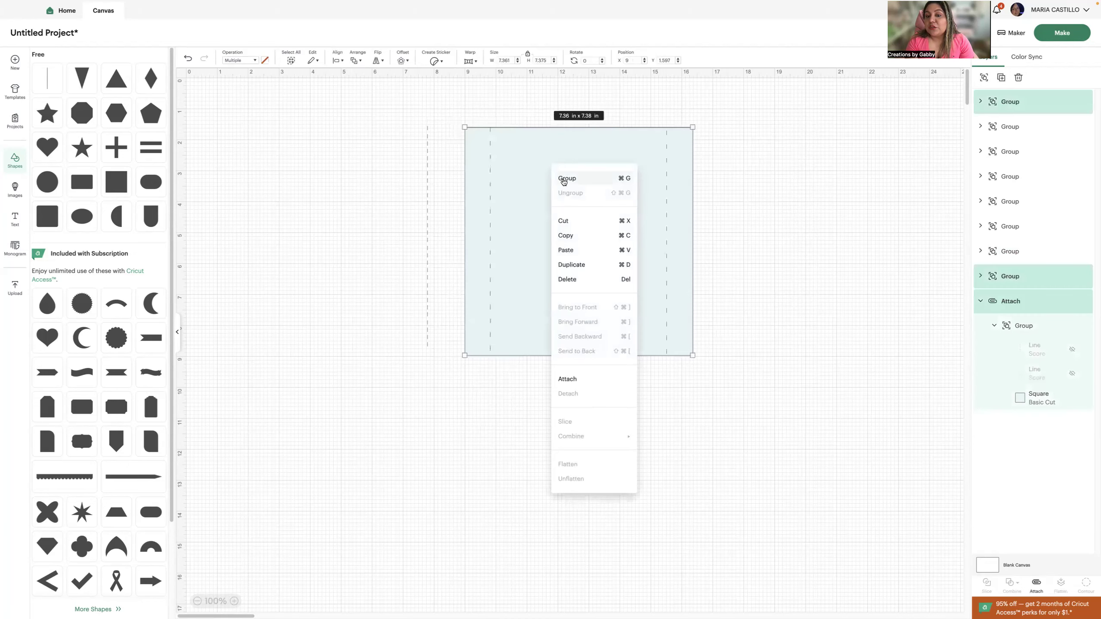
{"action": "left_click", "coordinate": [565, 178]}
{"action": "left_click", "coordinate": [1037, 586]}
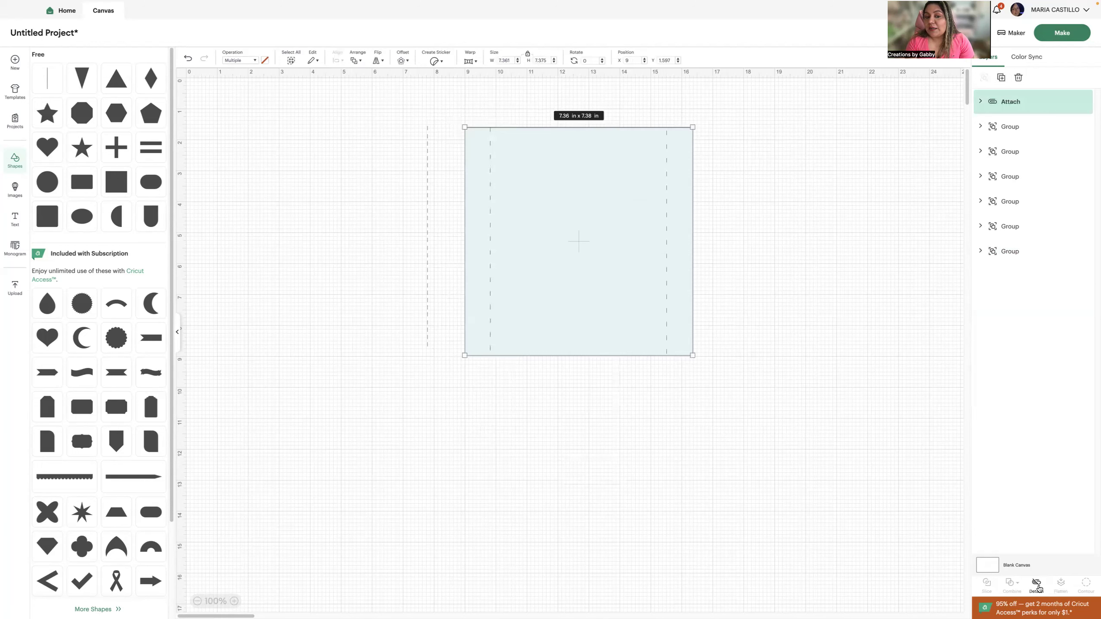
Delete all the stacked score-line groups beside the panel
{"action": "left_click_drag", "start_coordinate": [384, 115], "coordinate": [463, 357]}
{"action": "left_click", "coordinate": [1095, 294]}
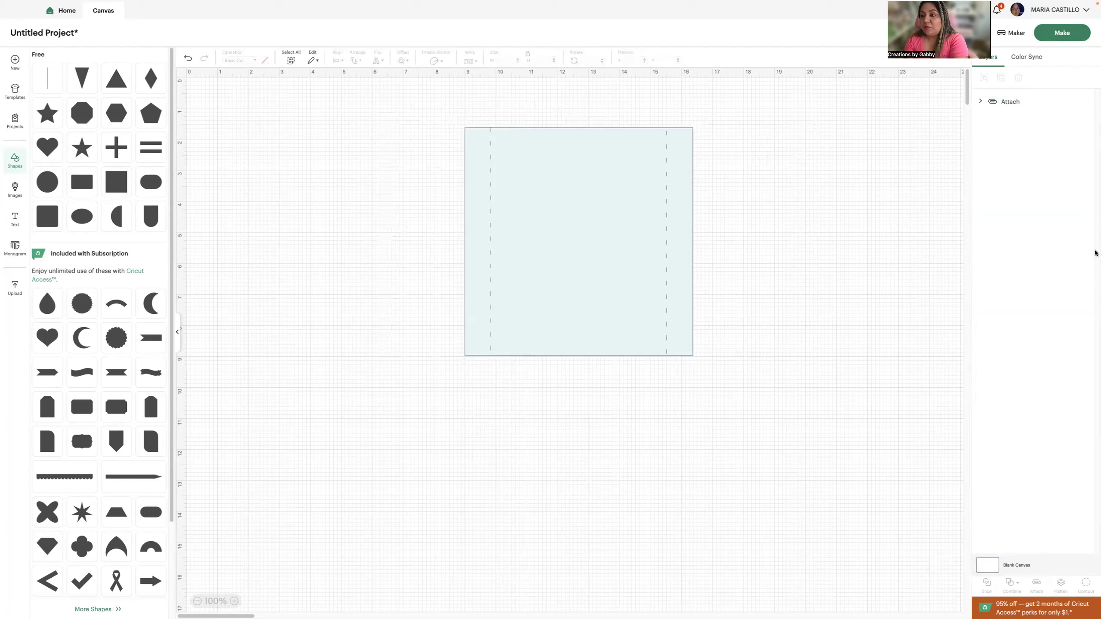
Send the project to be made on a 12 in x 12 in mat with Cardstock (for intricate cuts) as base material
{"action": "left_click", "coordinate": [1072, 38]}
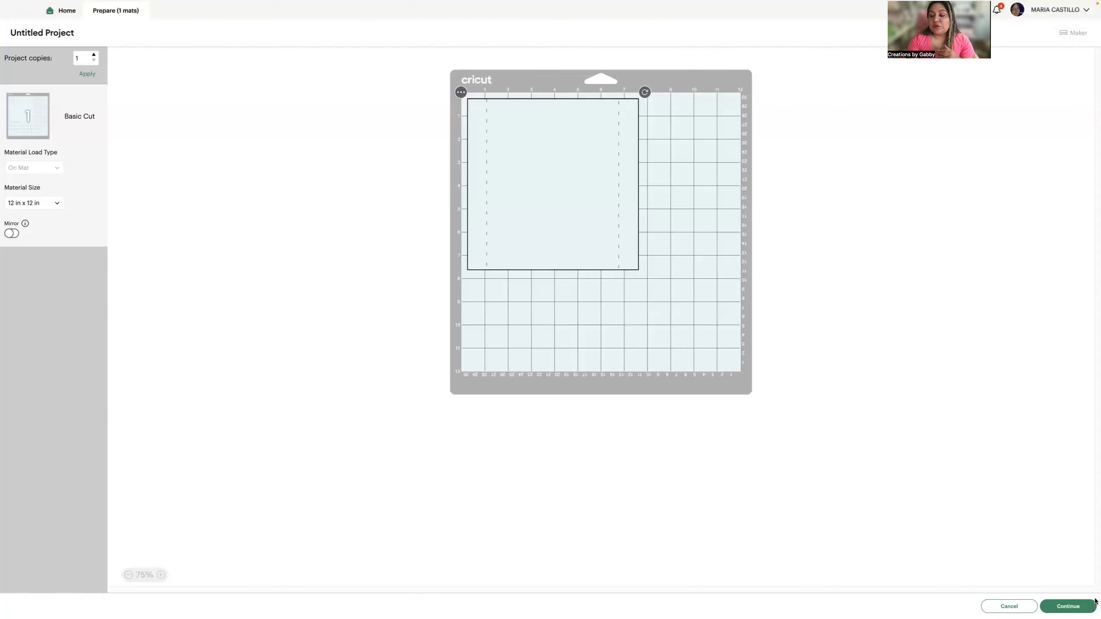
{"action": "left_click", "coordinate": [1068, 605]}
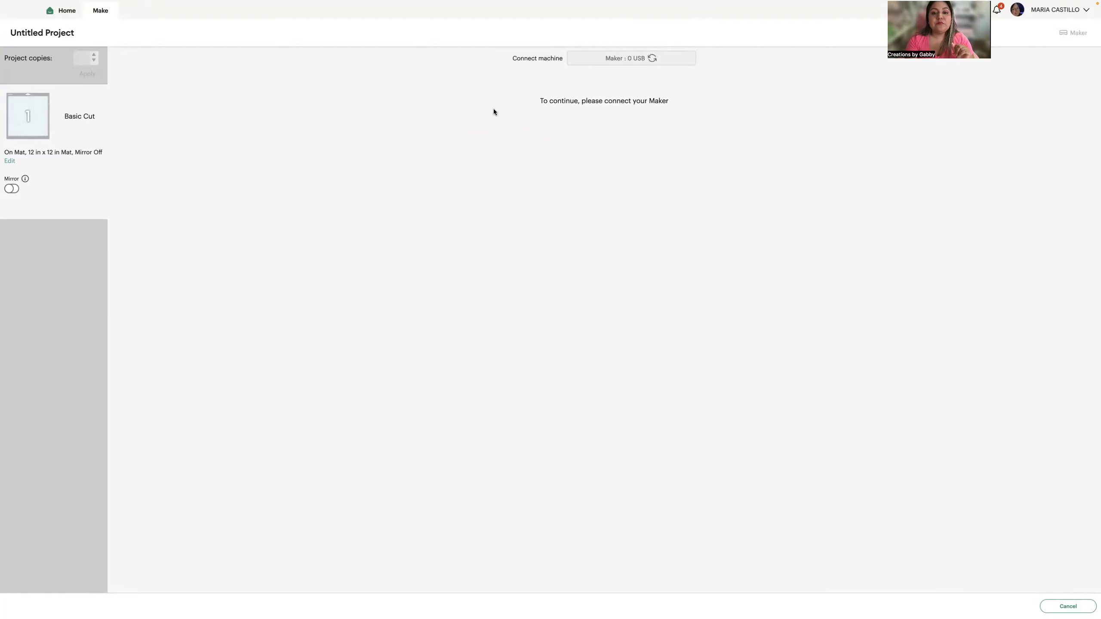
{"action": "left_click", "coordinate": [186, 158]}
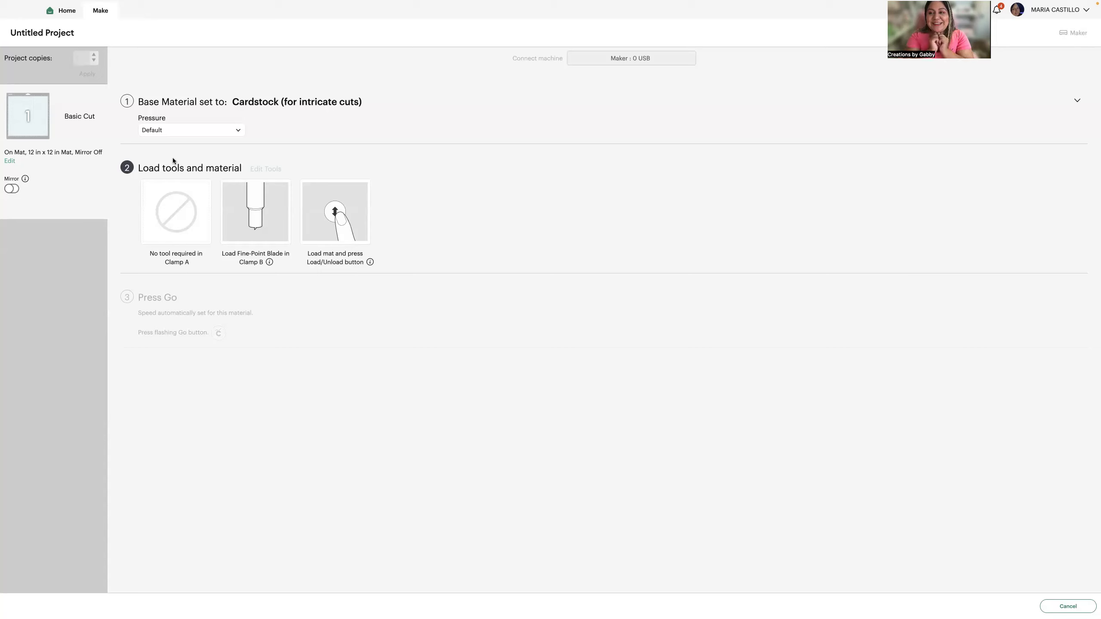
{"action": "mouse_move", "coordinate": [1021, 4]}
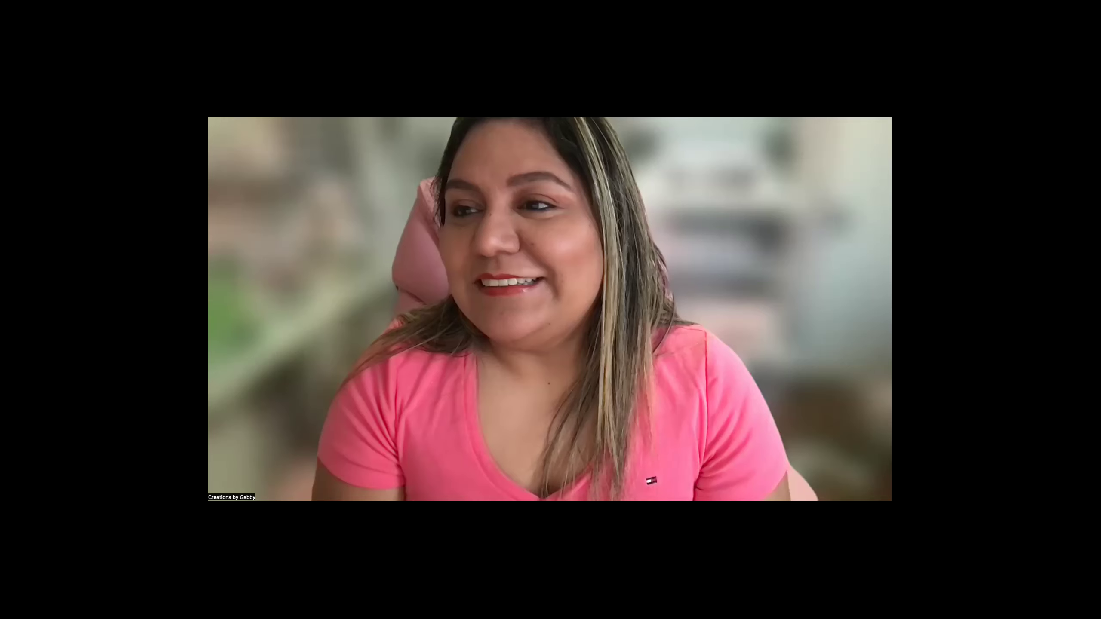